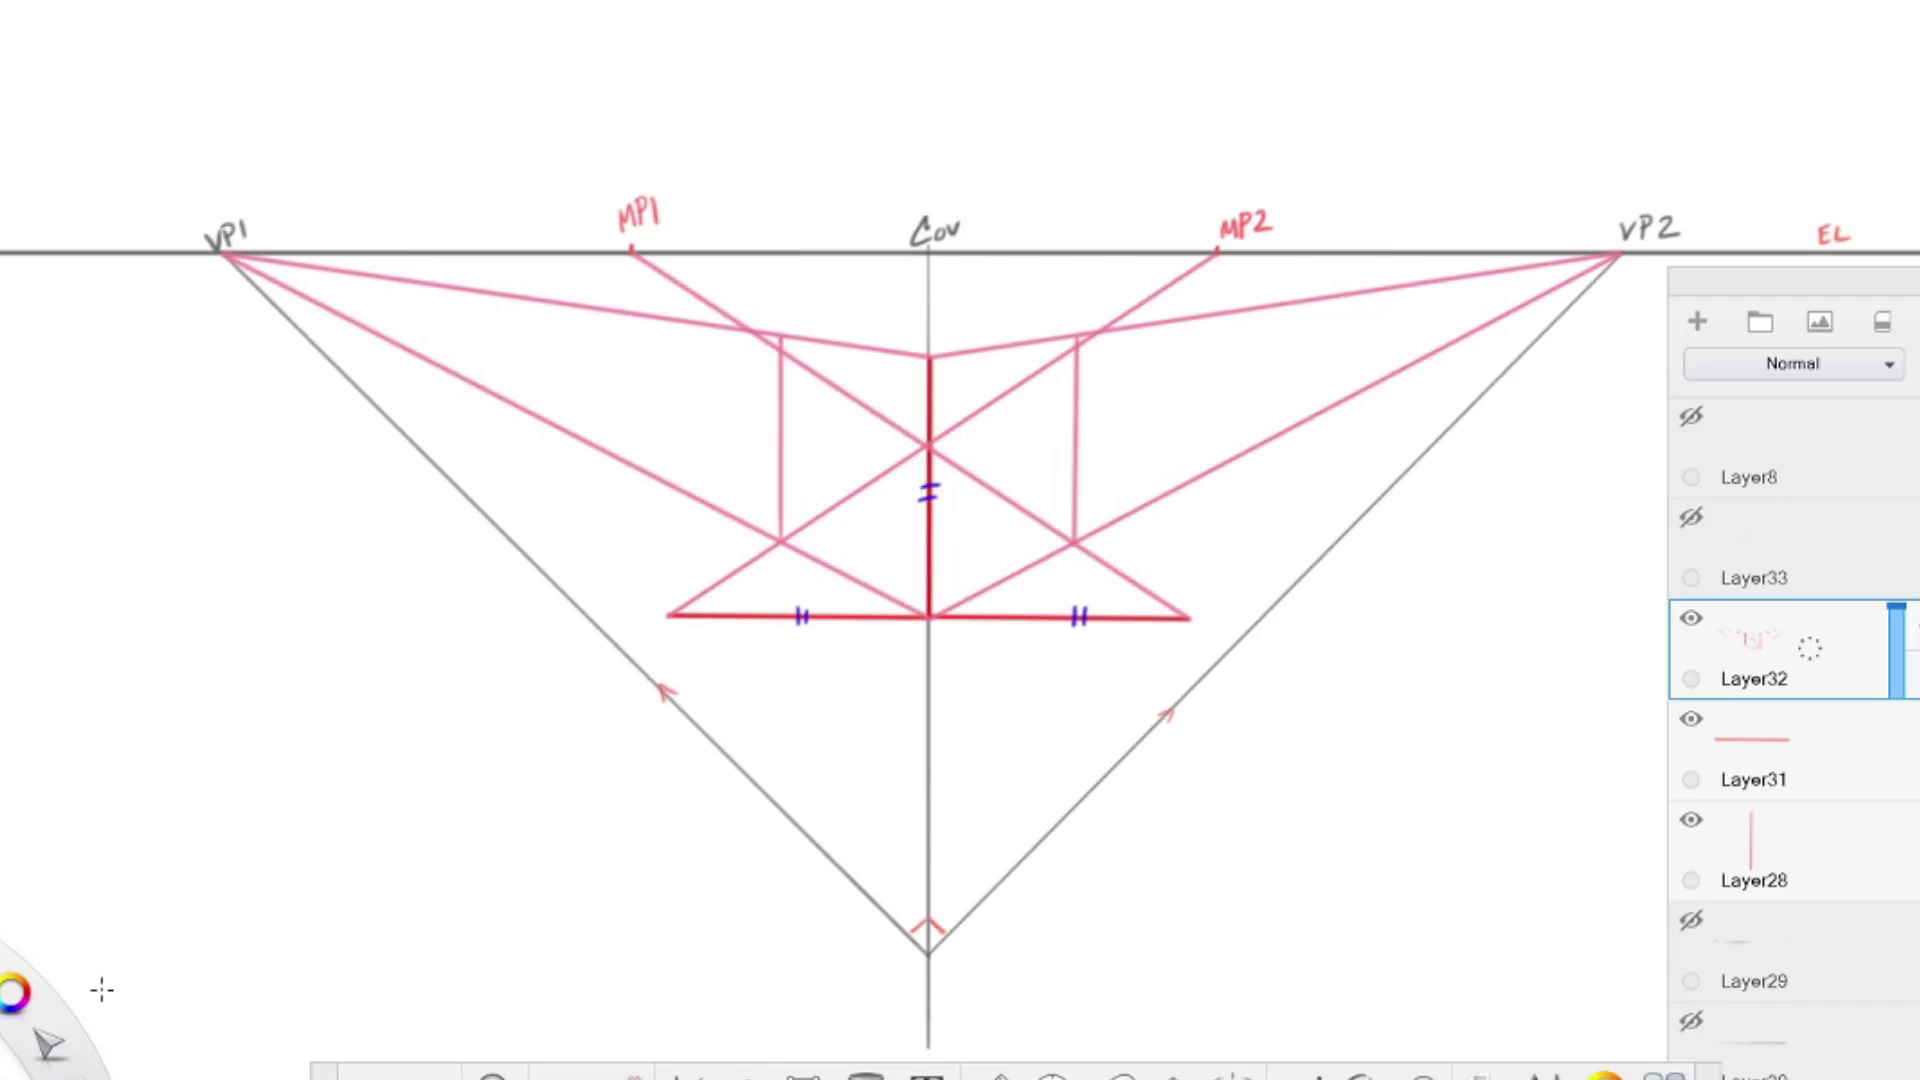
Draw straight lines from both ends of the cube's two side verticals to the opposite vanishing points VP1 and VP2
key(l)
drag(783, 540, 1620, 253)
drag(1074, 543, 223, 254)
drag(780, 337, 1615, 255)
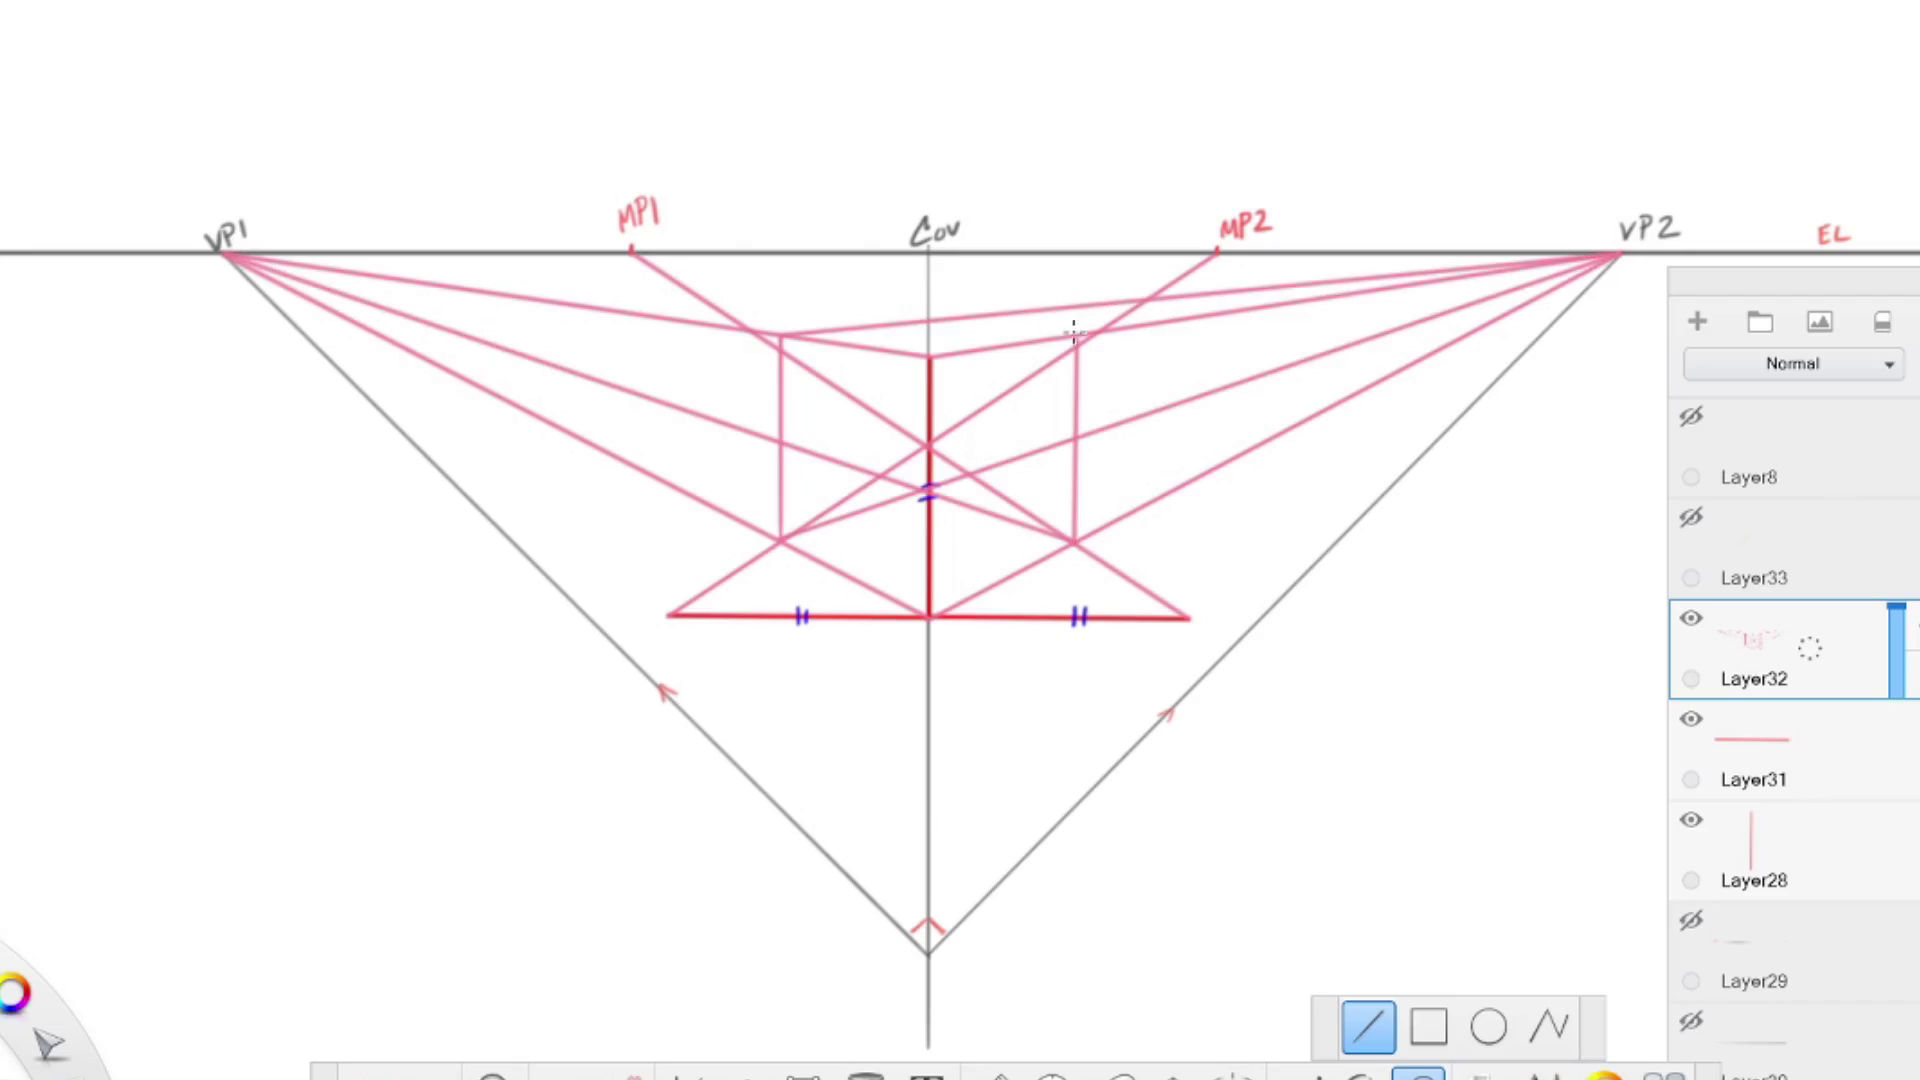
drag(1075, 340, 258, 255)
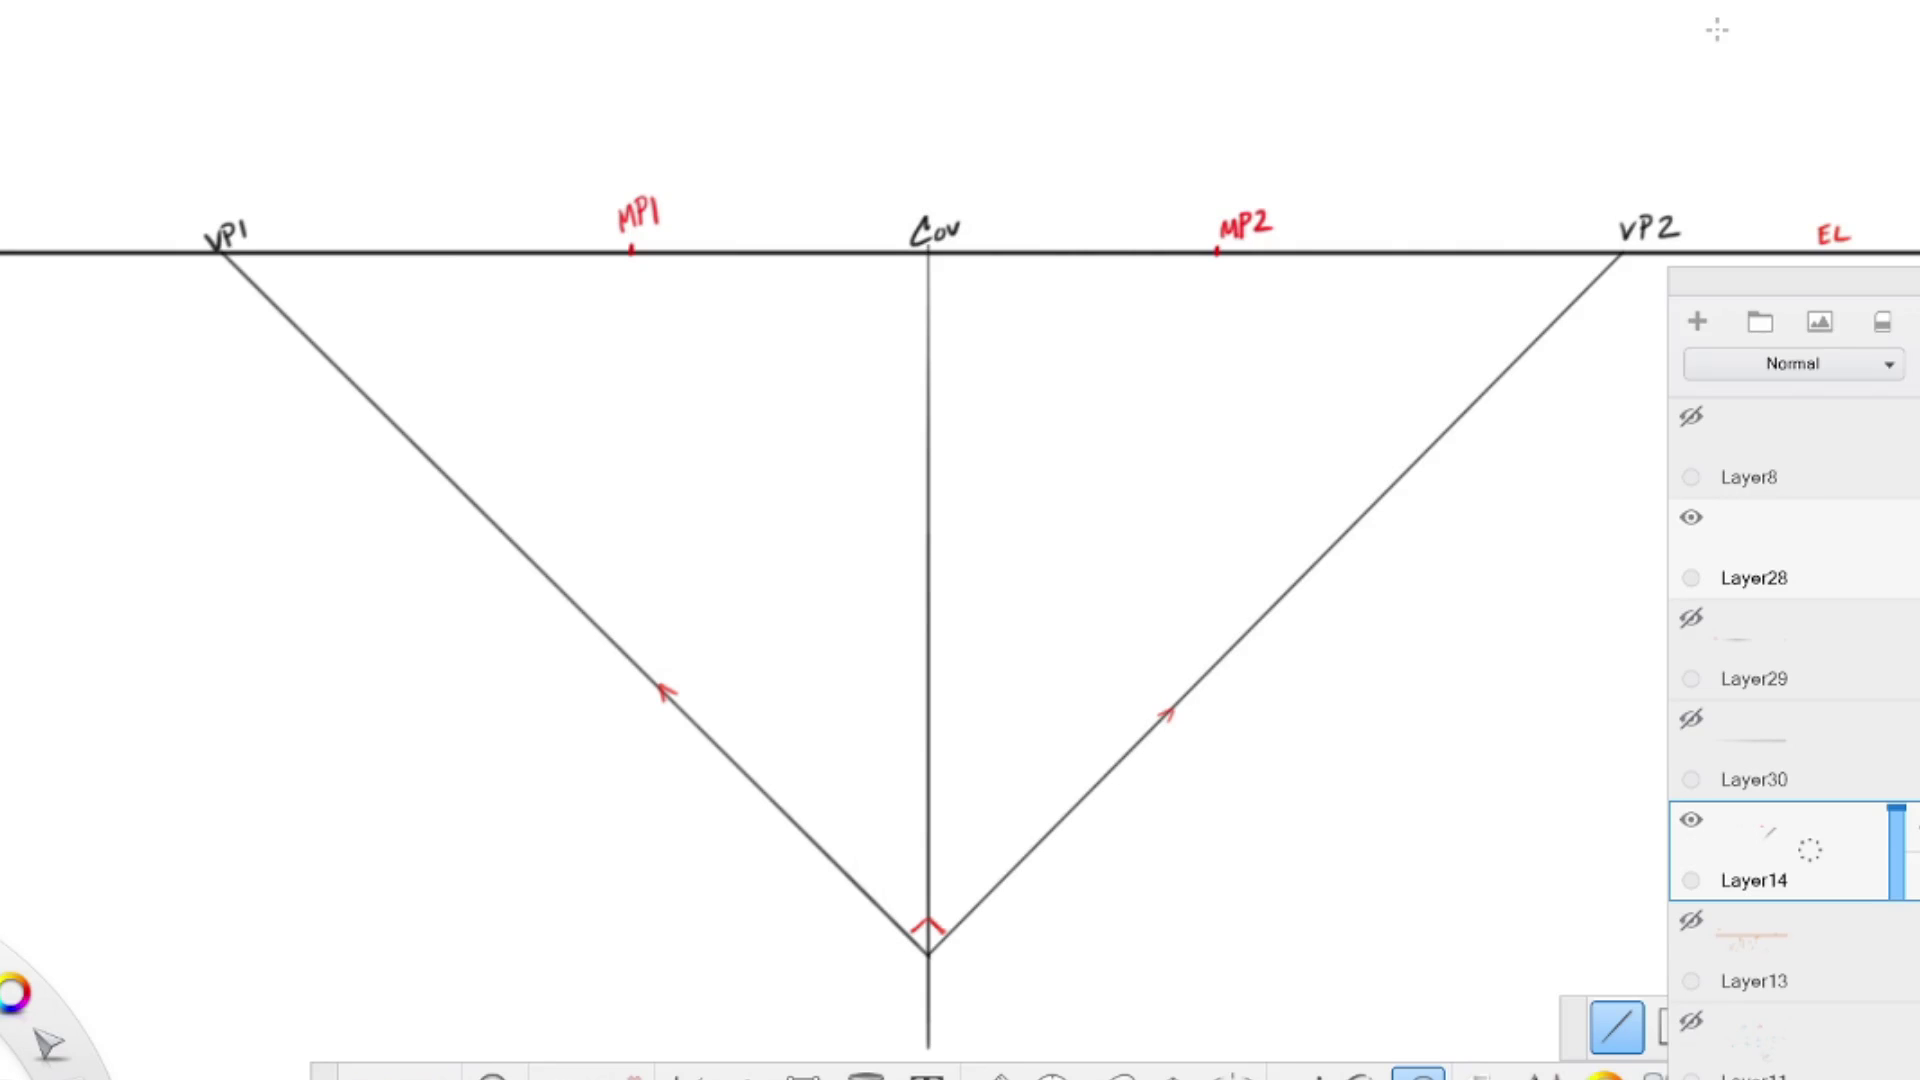
Fade Layer14 and draw a red vertical line on Layer28 along the centre line below Cov
click(1896, 838)
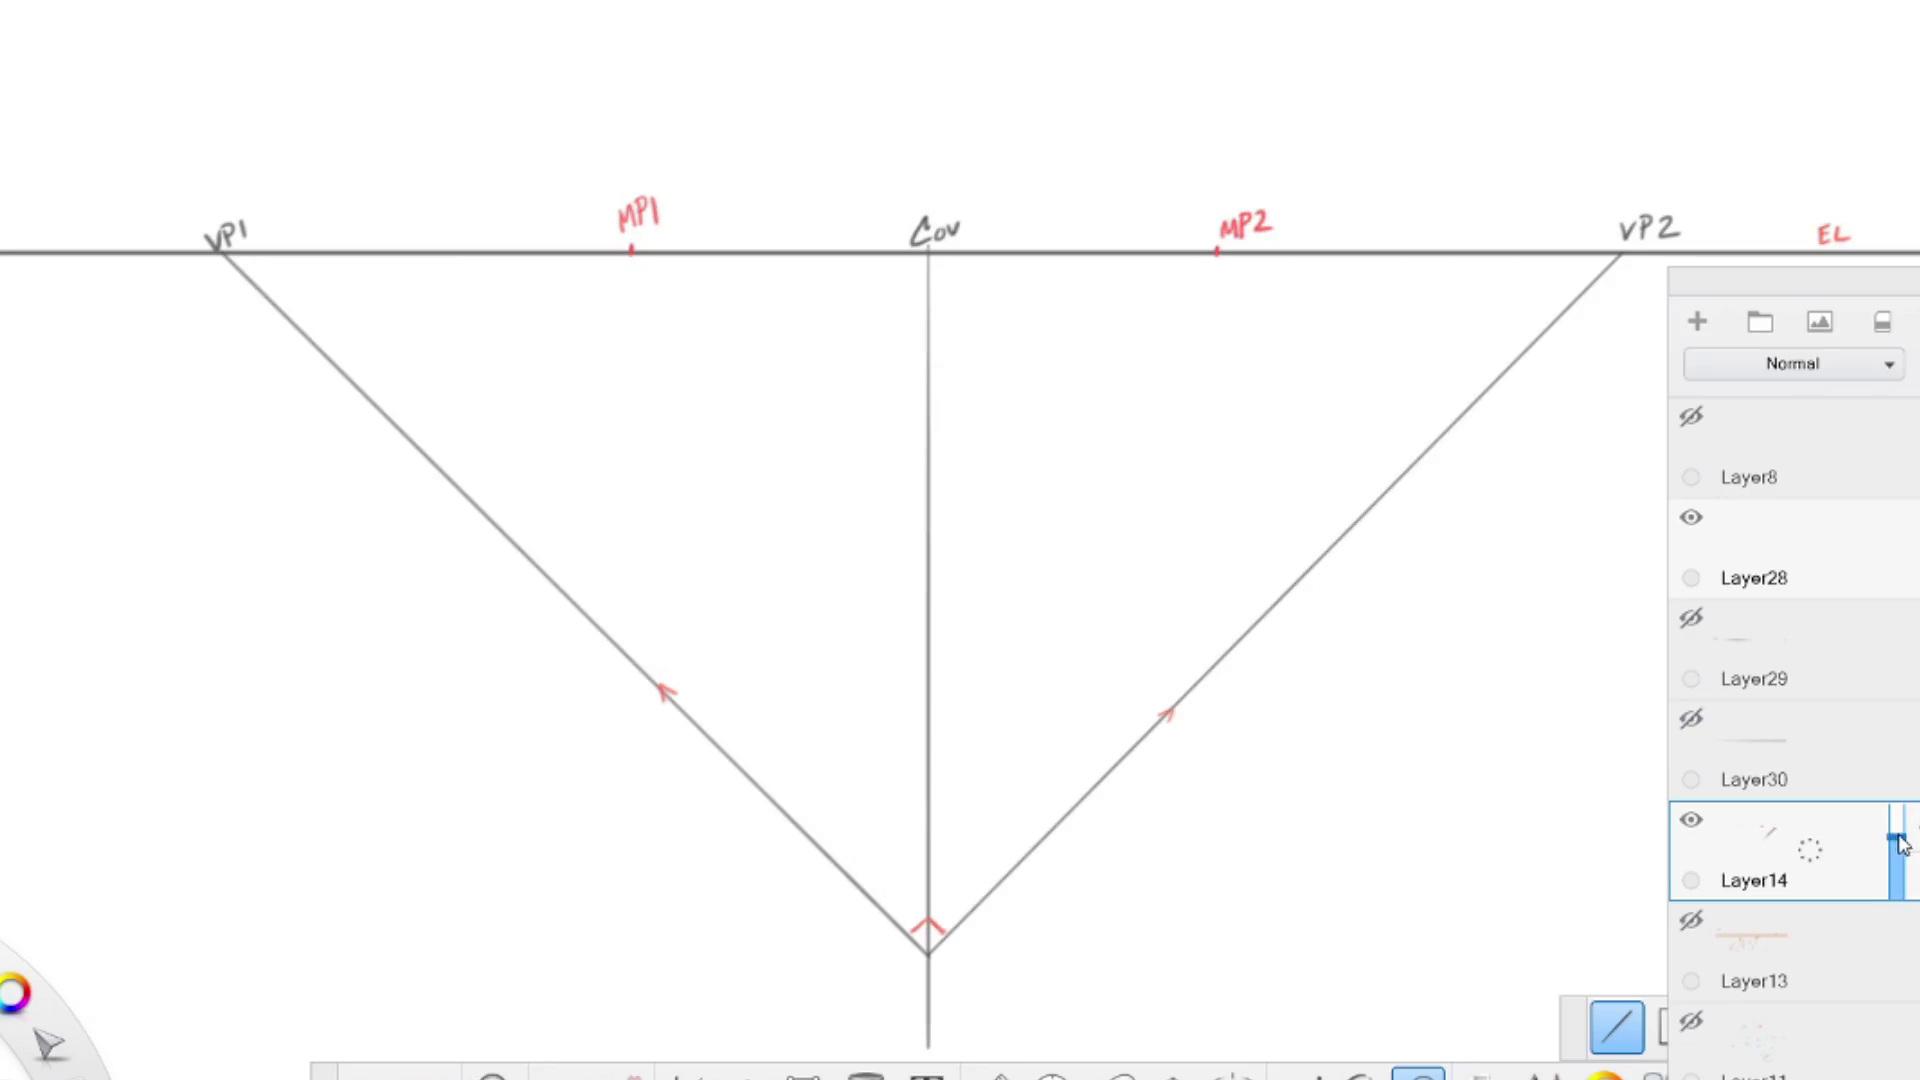
click(1847, 572)
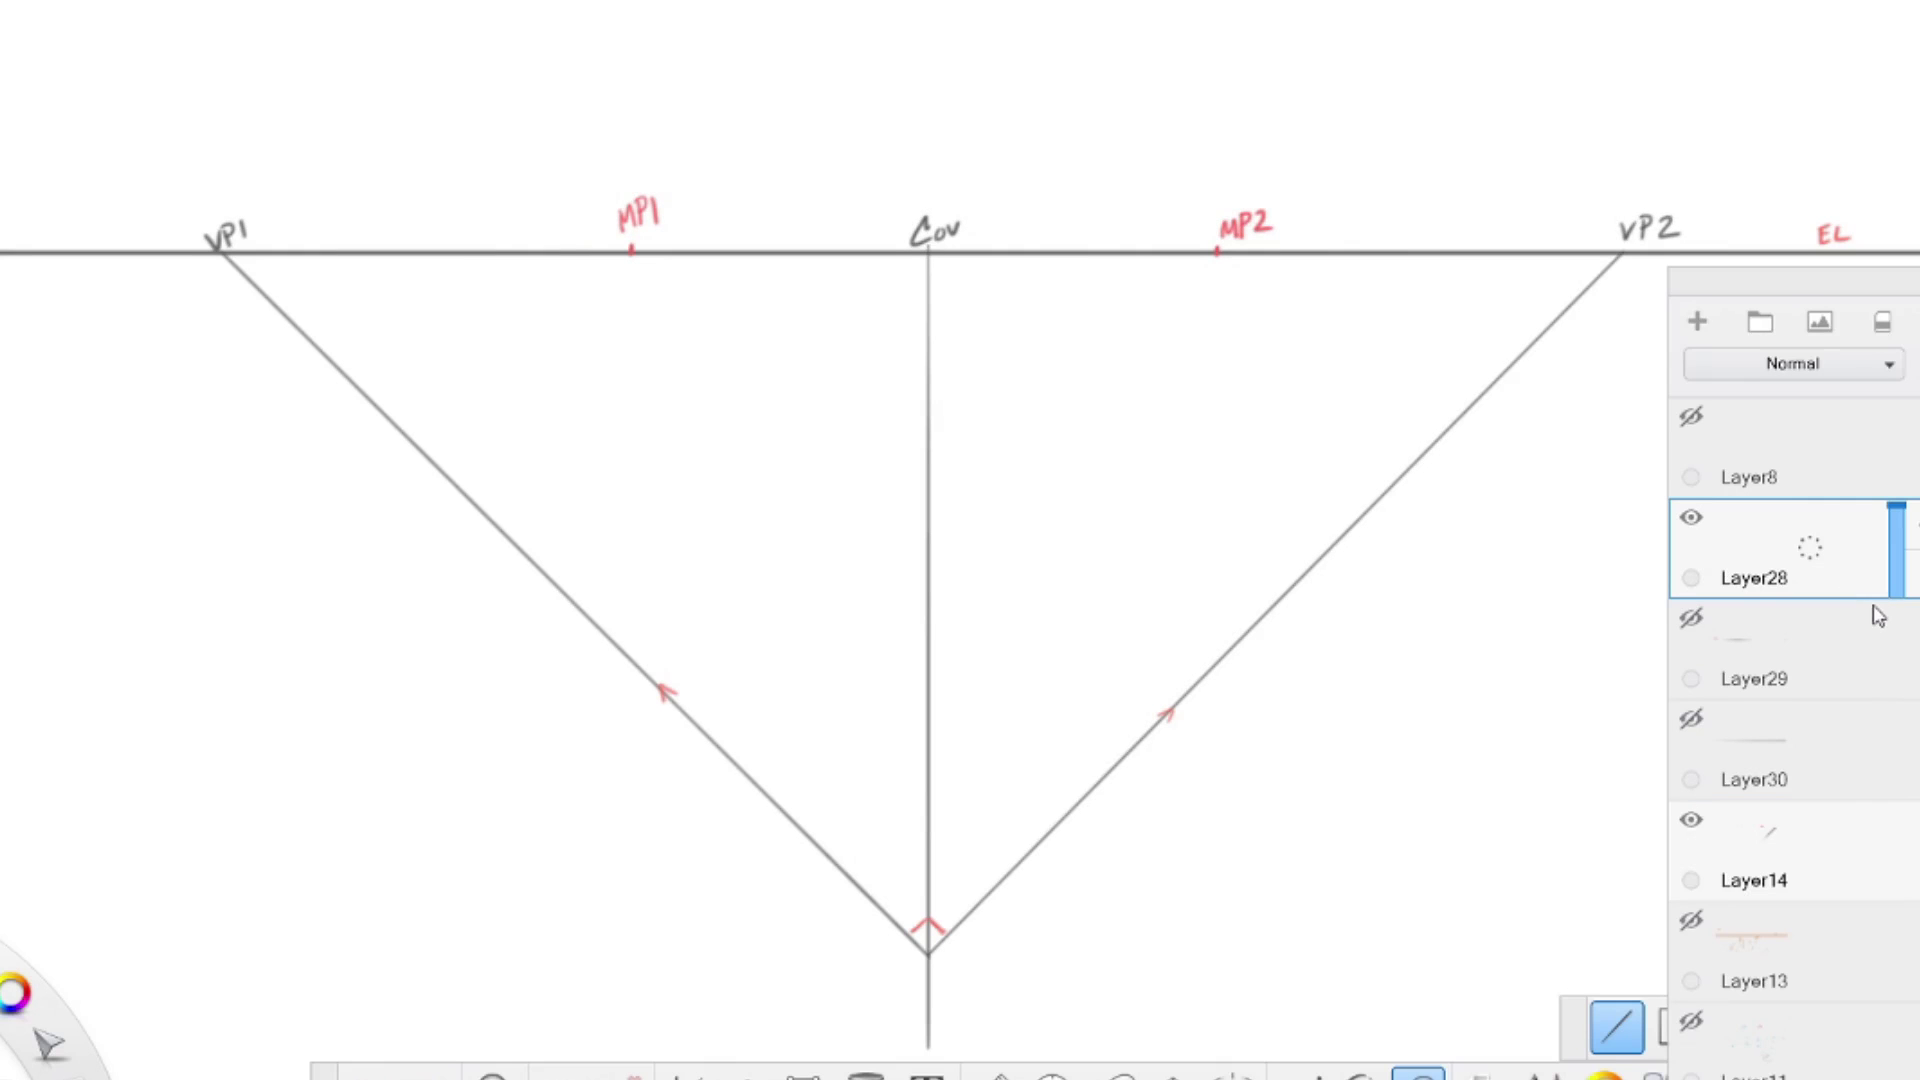
drag(1580, 1019, 1317, 1022)
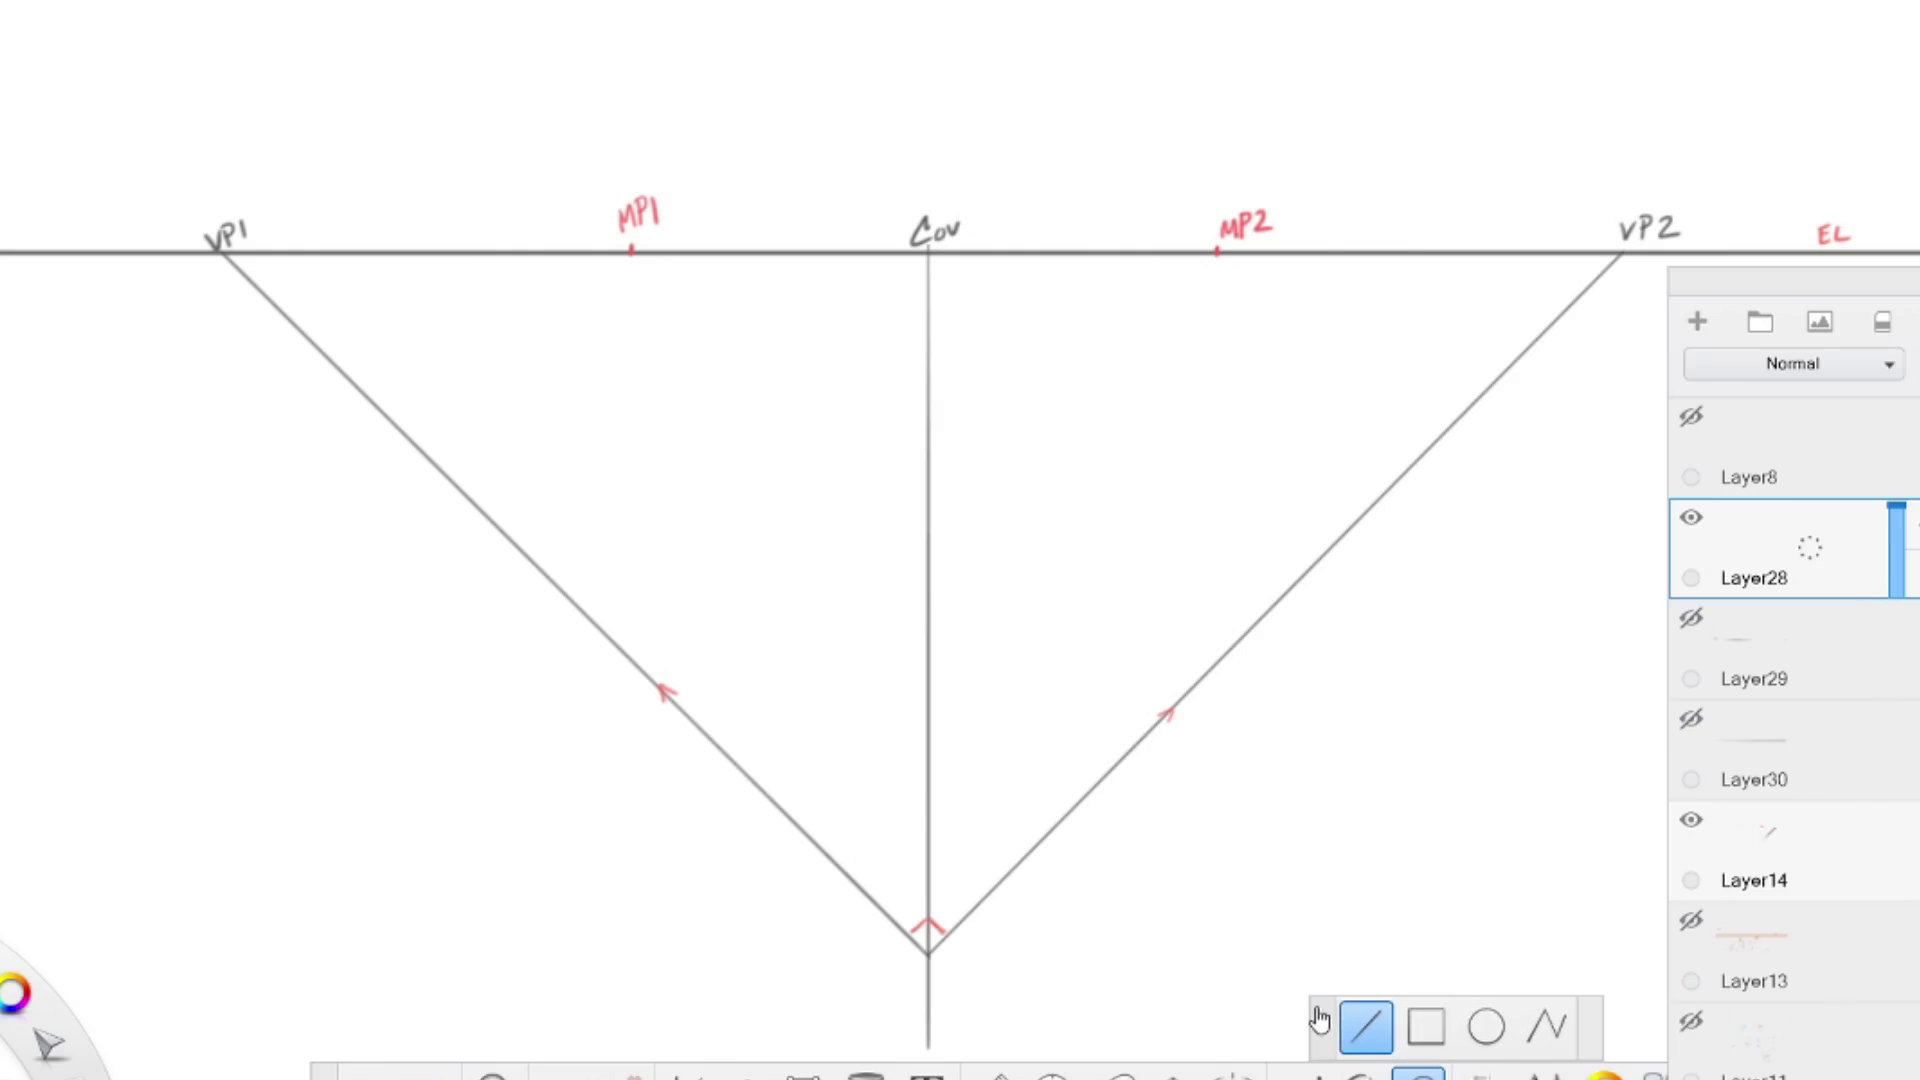
drag(929, 357, 928, 618)
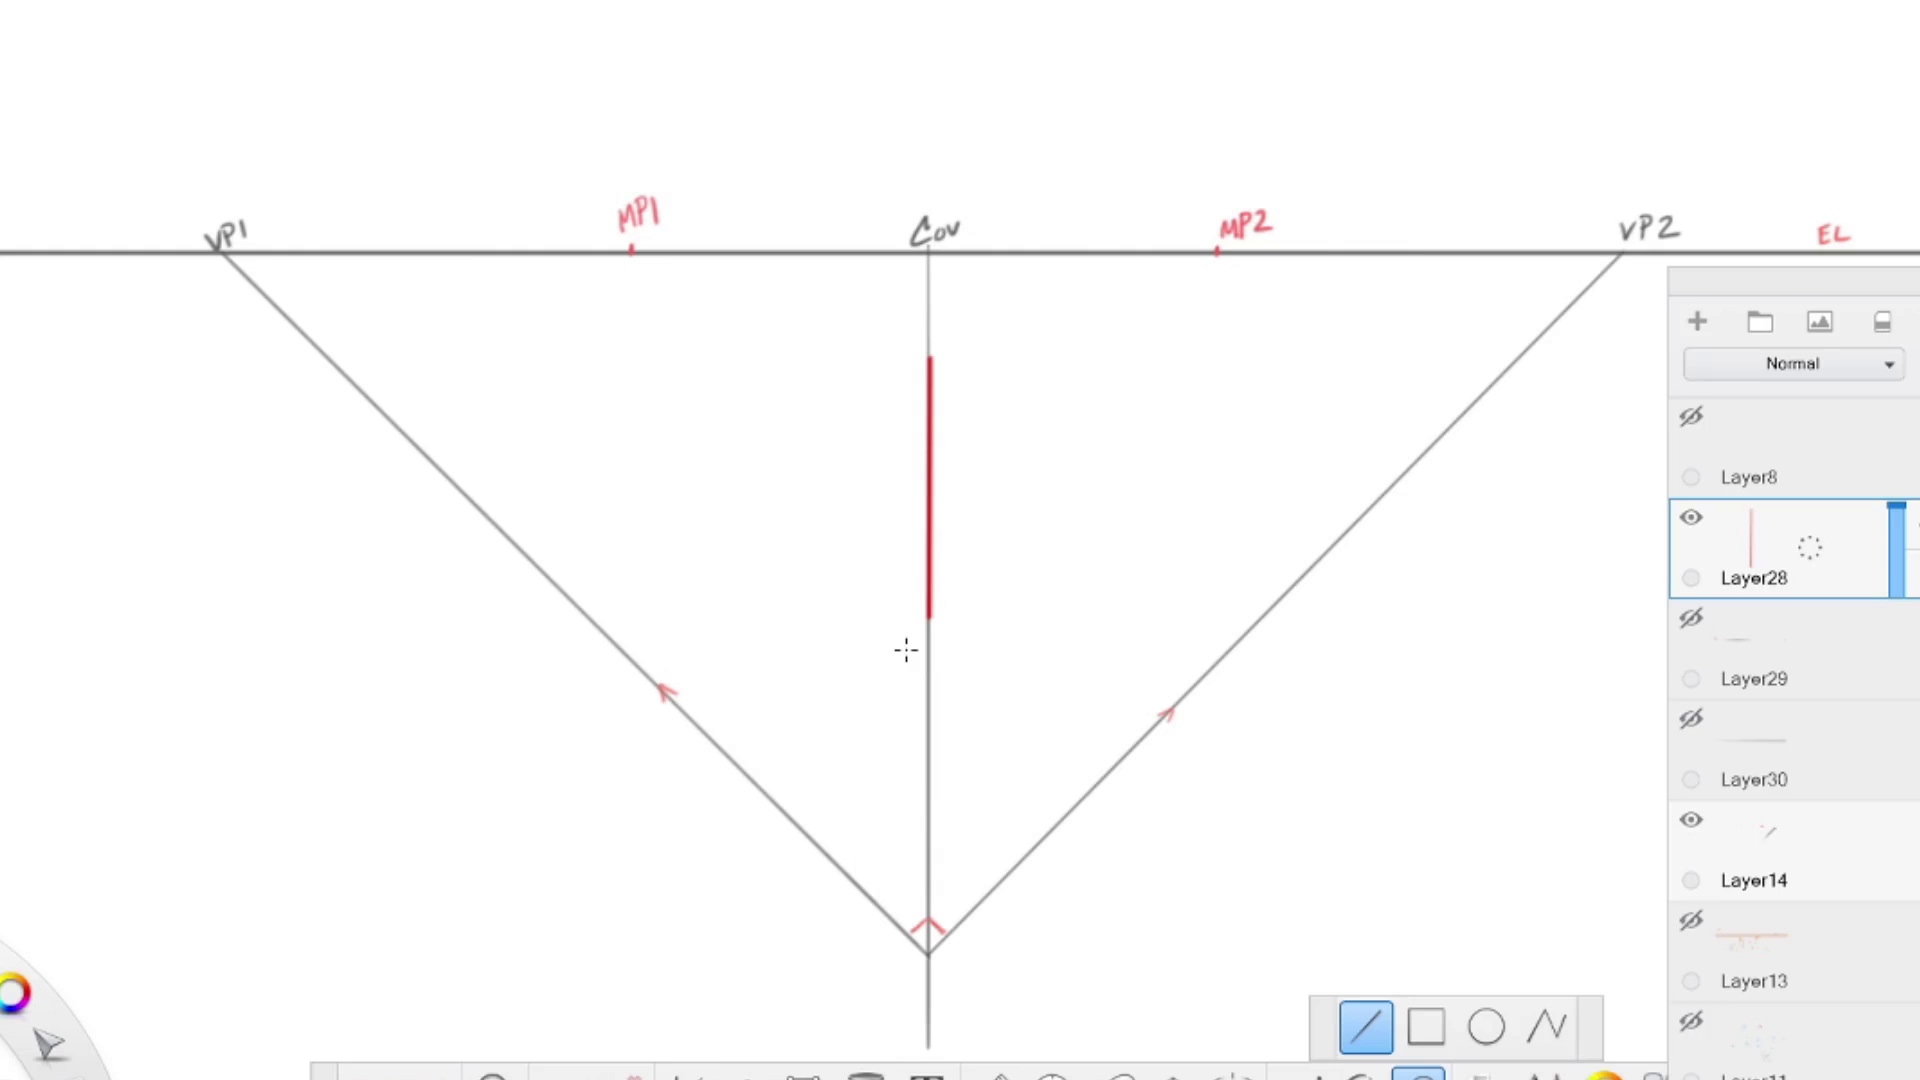
Duplicate the red vertical and rotate the copy to horizontal, extending leftward from the vertical's base
click(560, 1075)
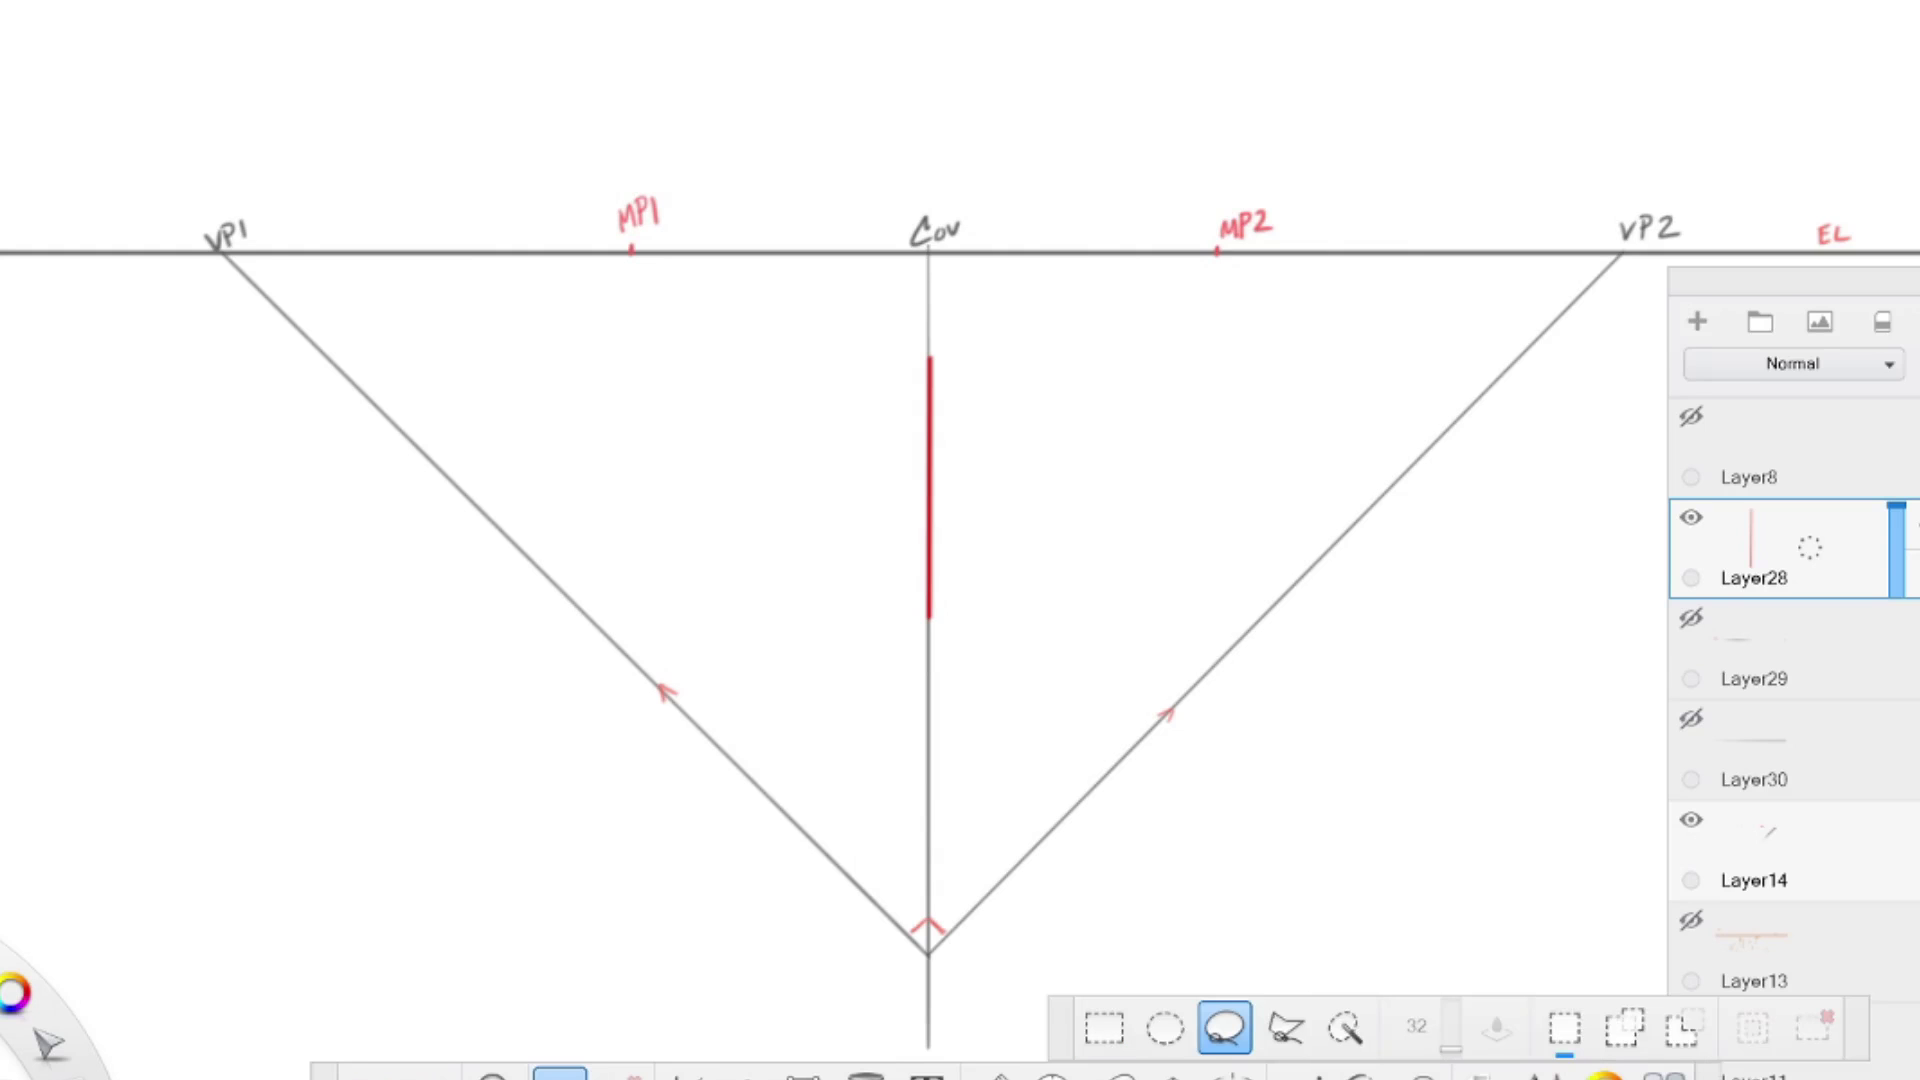
mouse_move(933, 660)
mouse_down()
mouse_move(862, 621)
mouse_move(863, 335)
mouse_move(1044, 415)
mouse_move(1050, 636)
mouse_up()
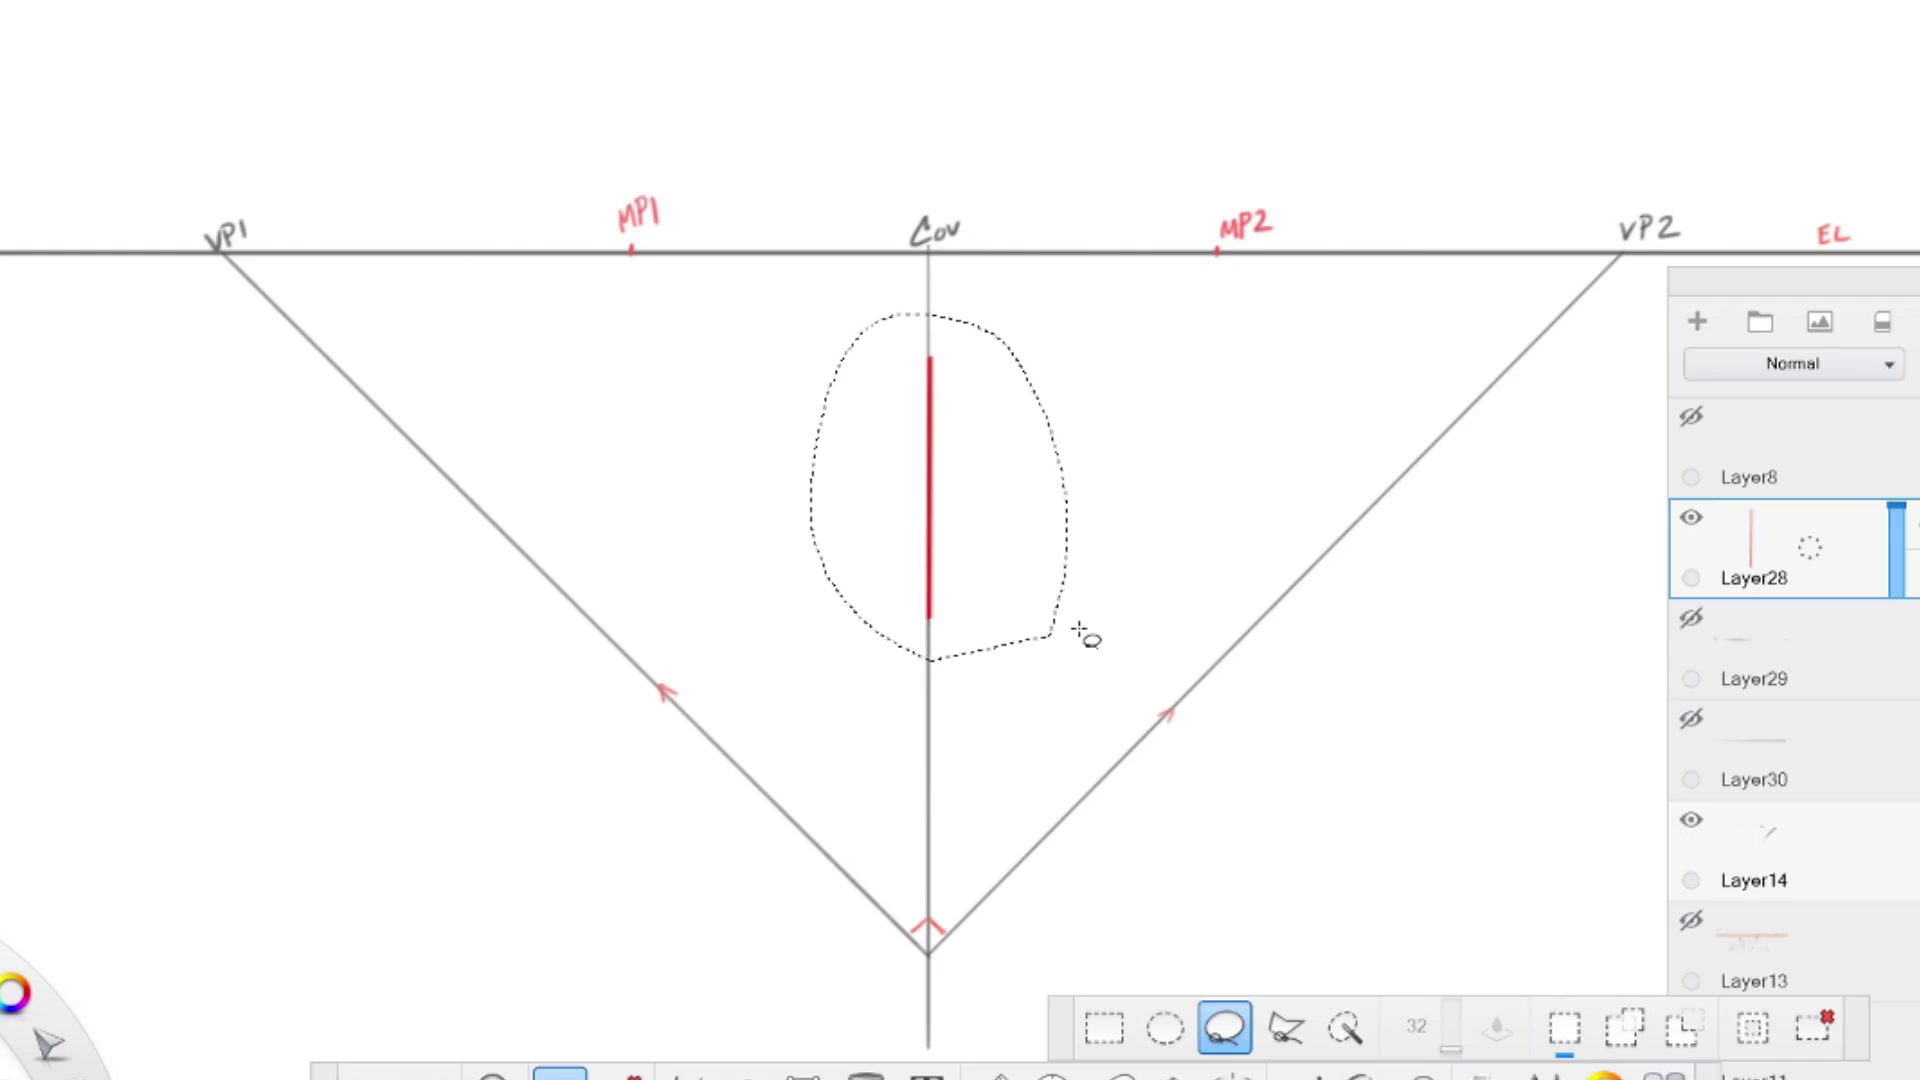
key(v)
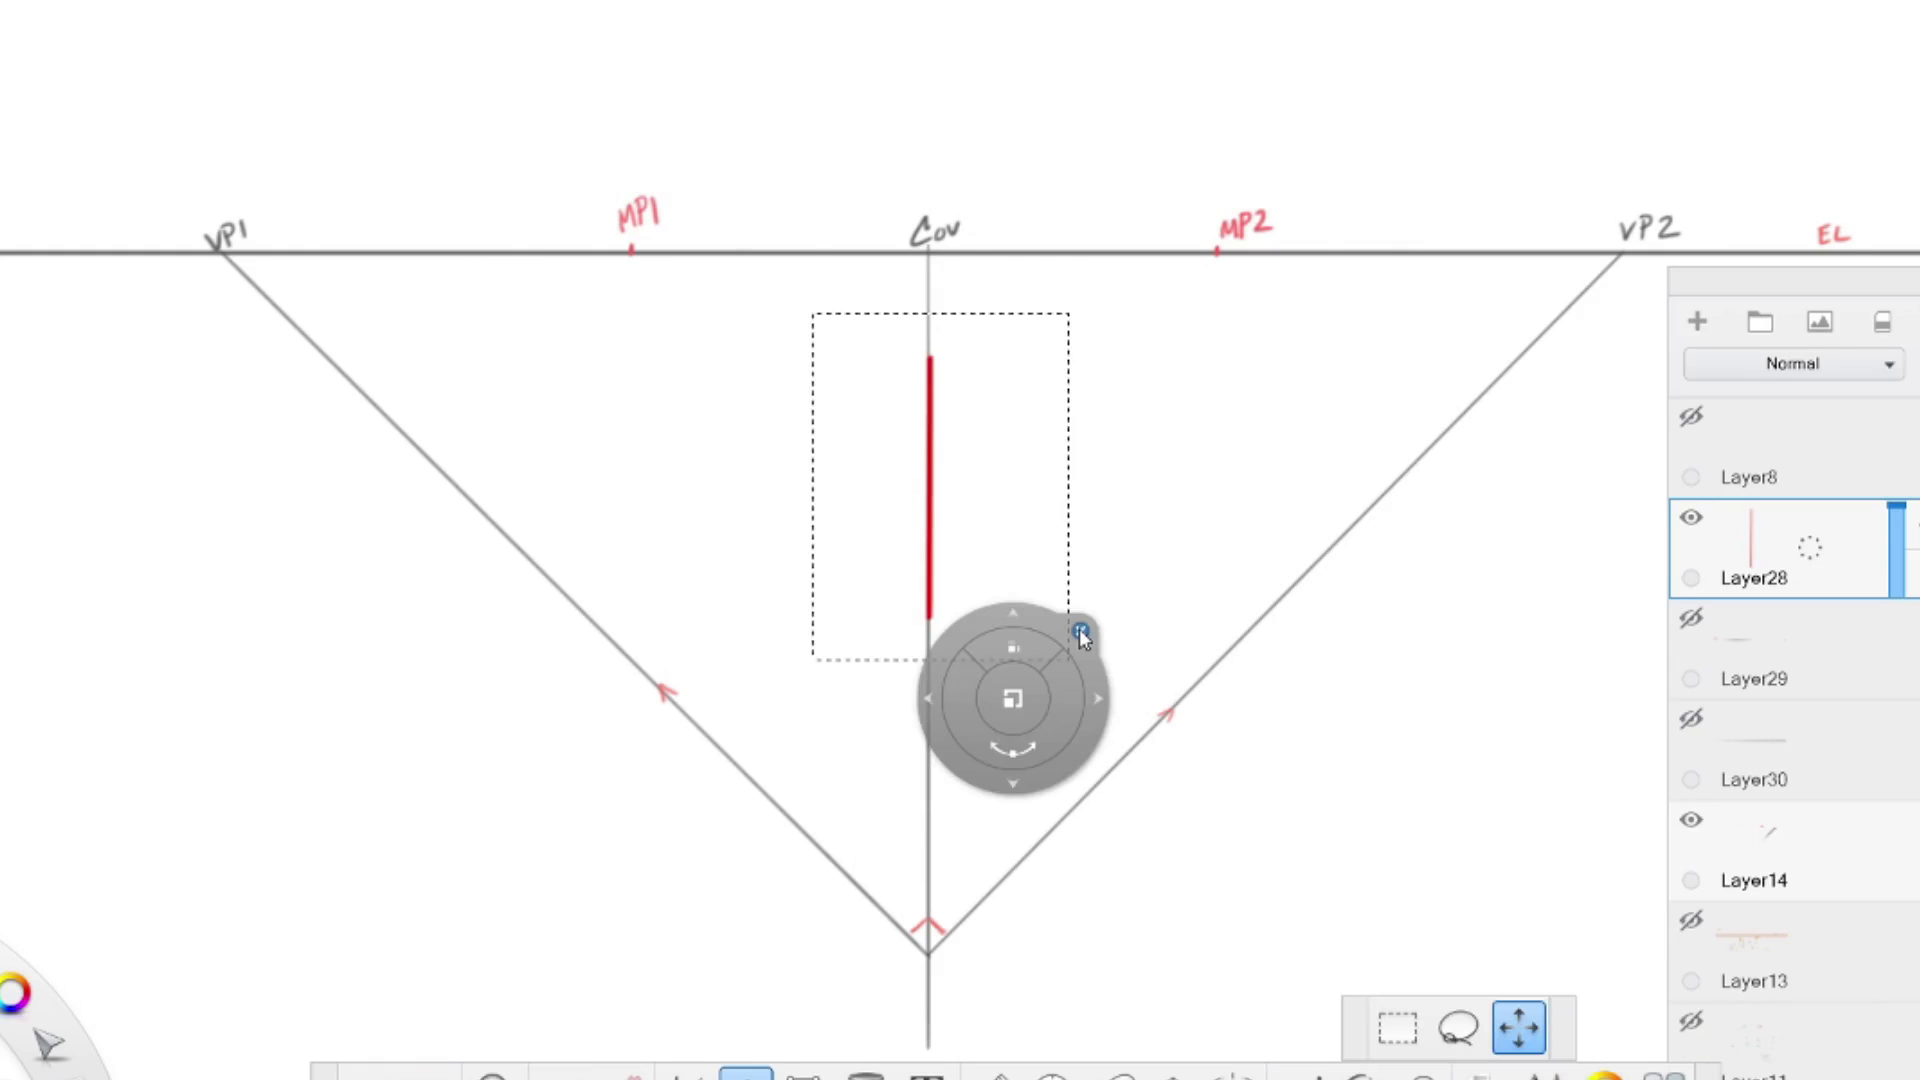
drag(1068, 711, 1067, 710)
drag(743, 641, 742, 640)
mouse_move(1071, 541)
mouse_down()
mouse_move(965, 705)
mouse_move(930, 685)
mouse_up()
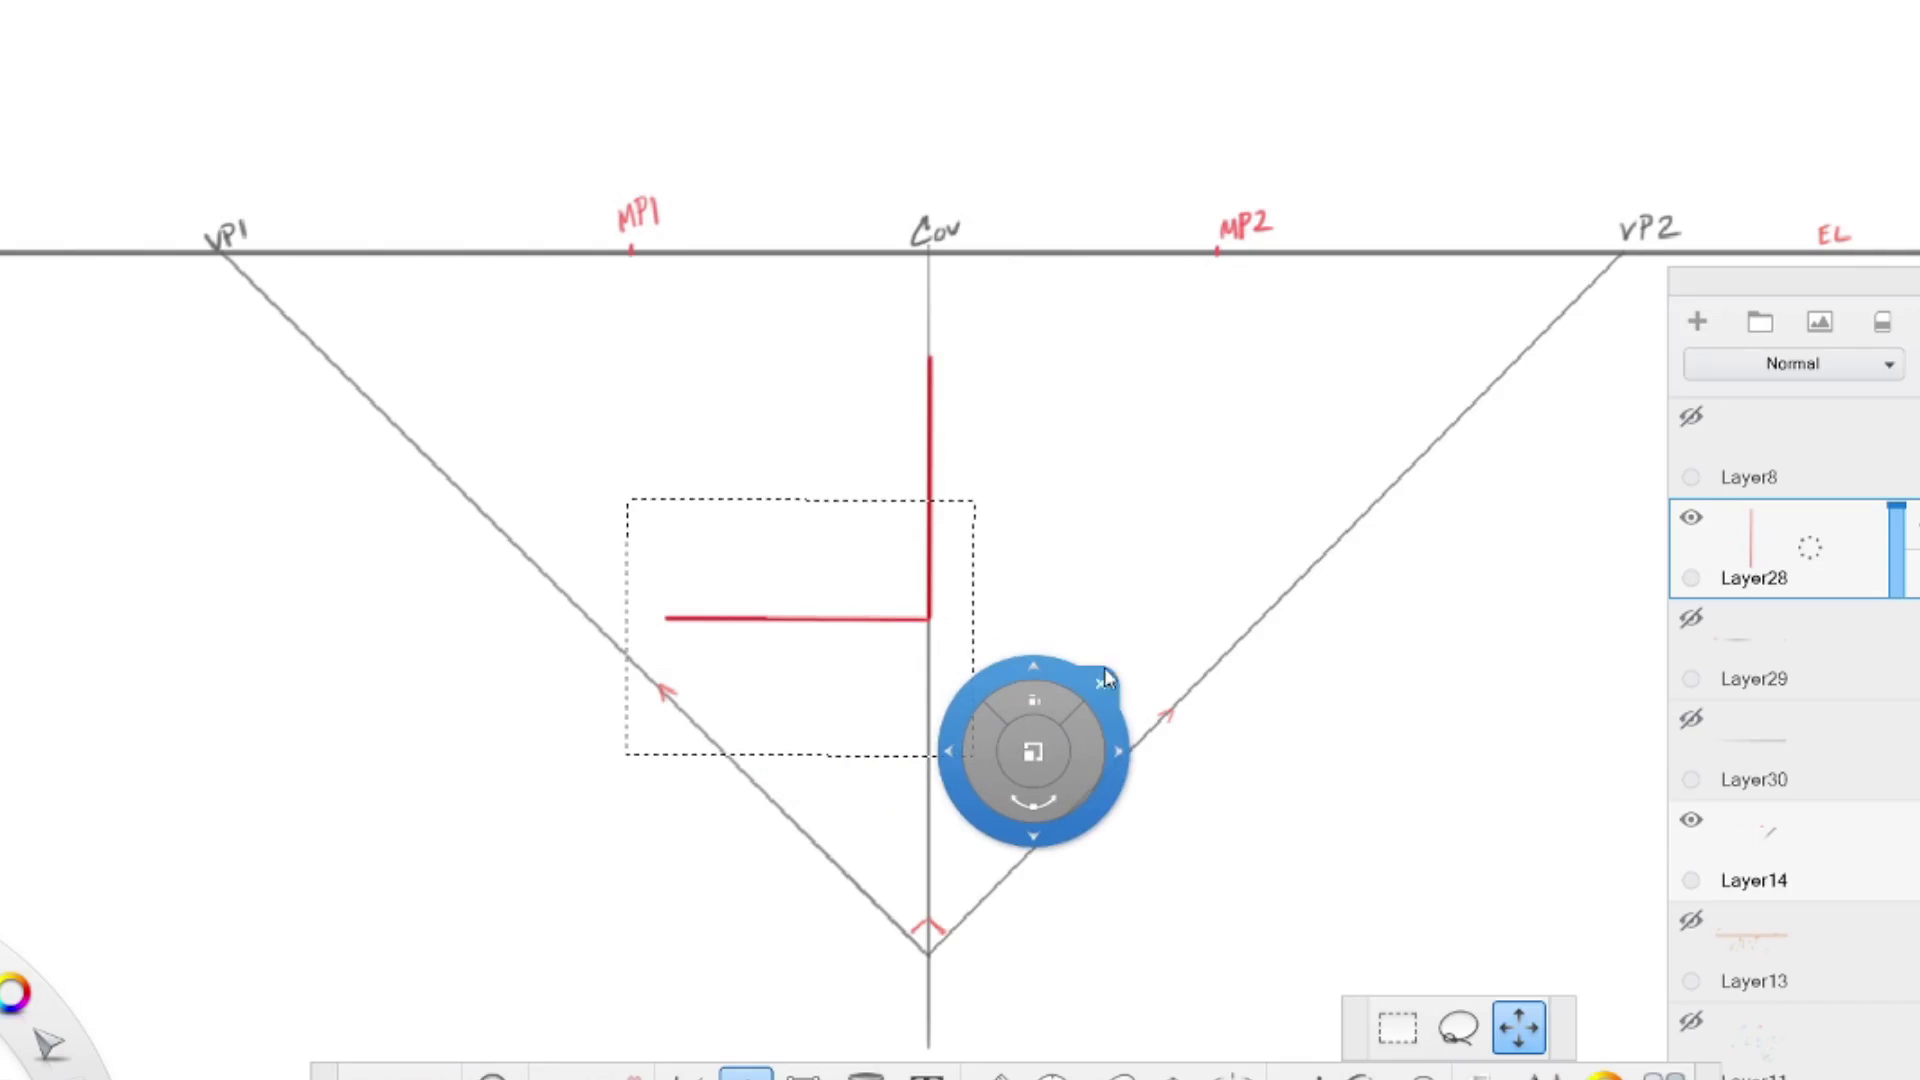
click(1112, 657)
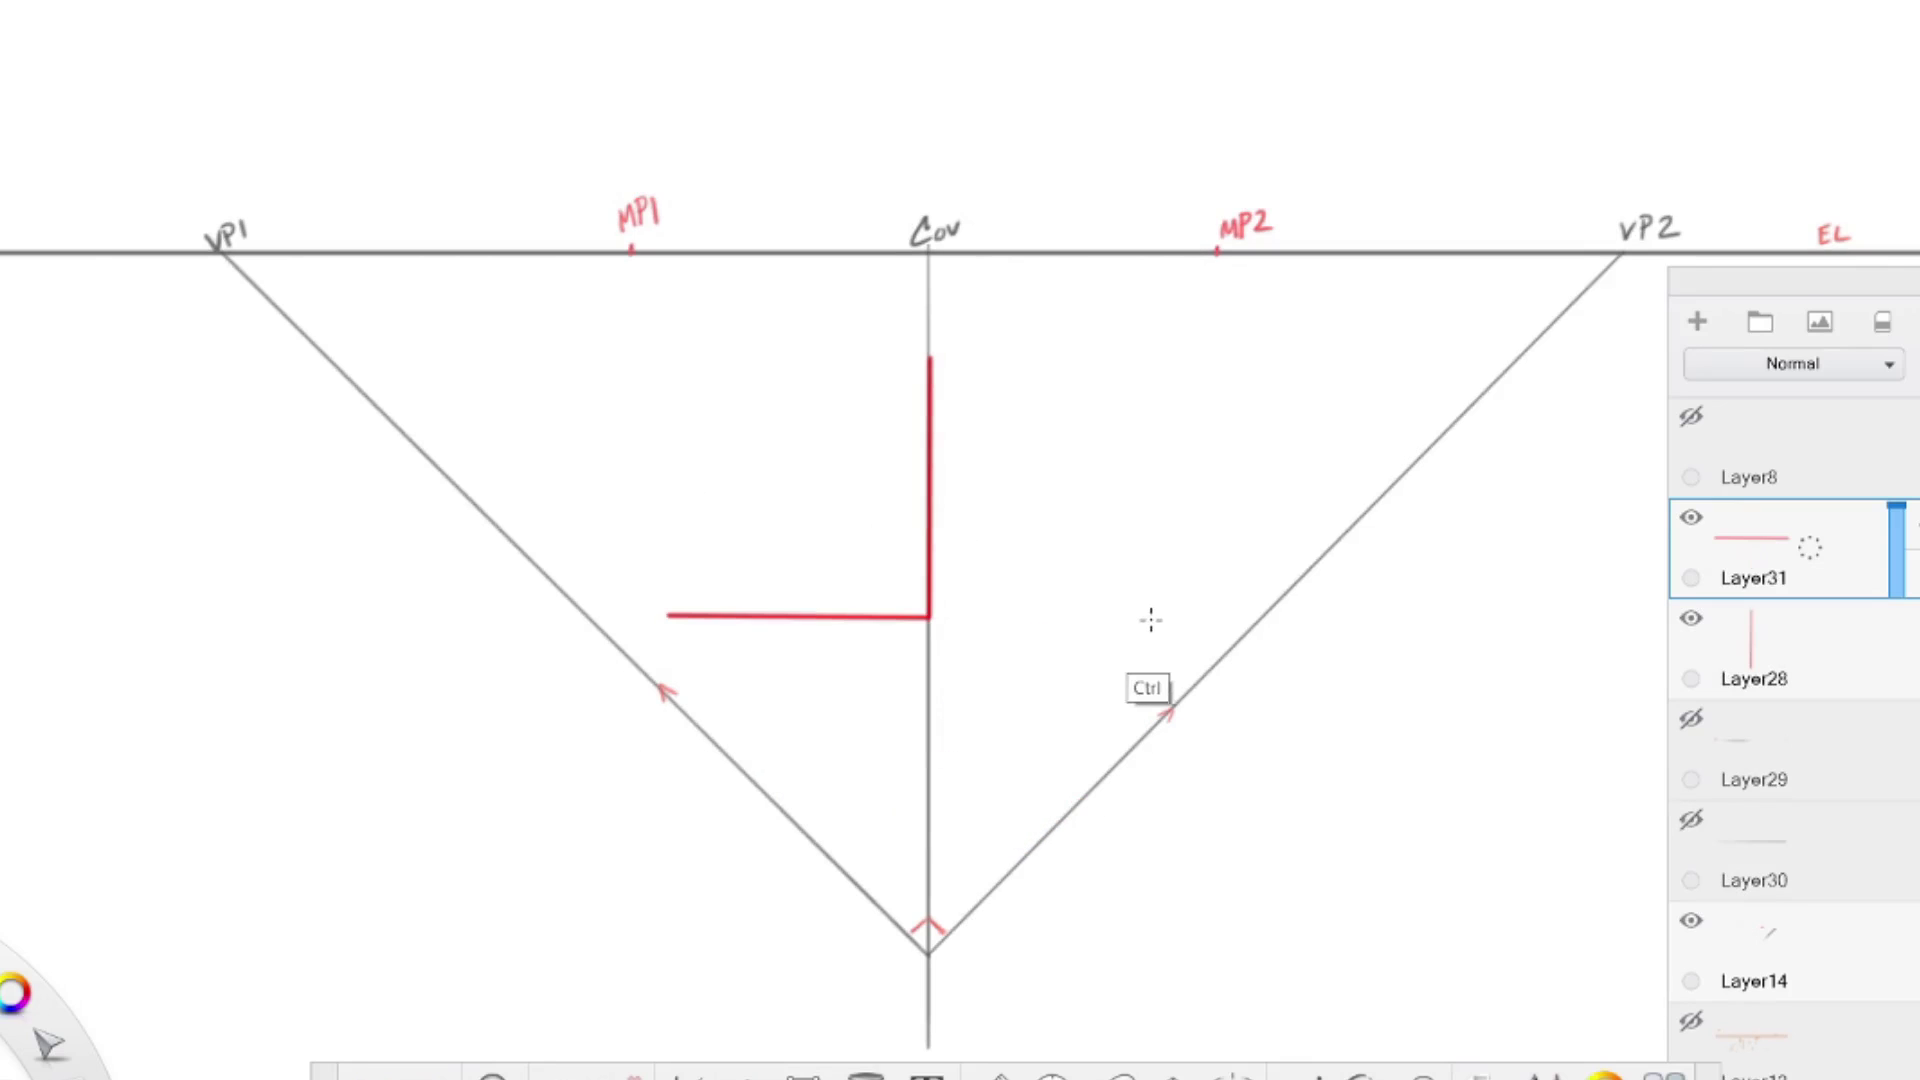
Paste another copy of the horizontal red line and place it extending rightward from the vertical's base
key(ctrl+v)
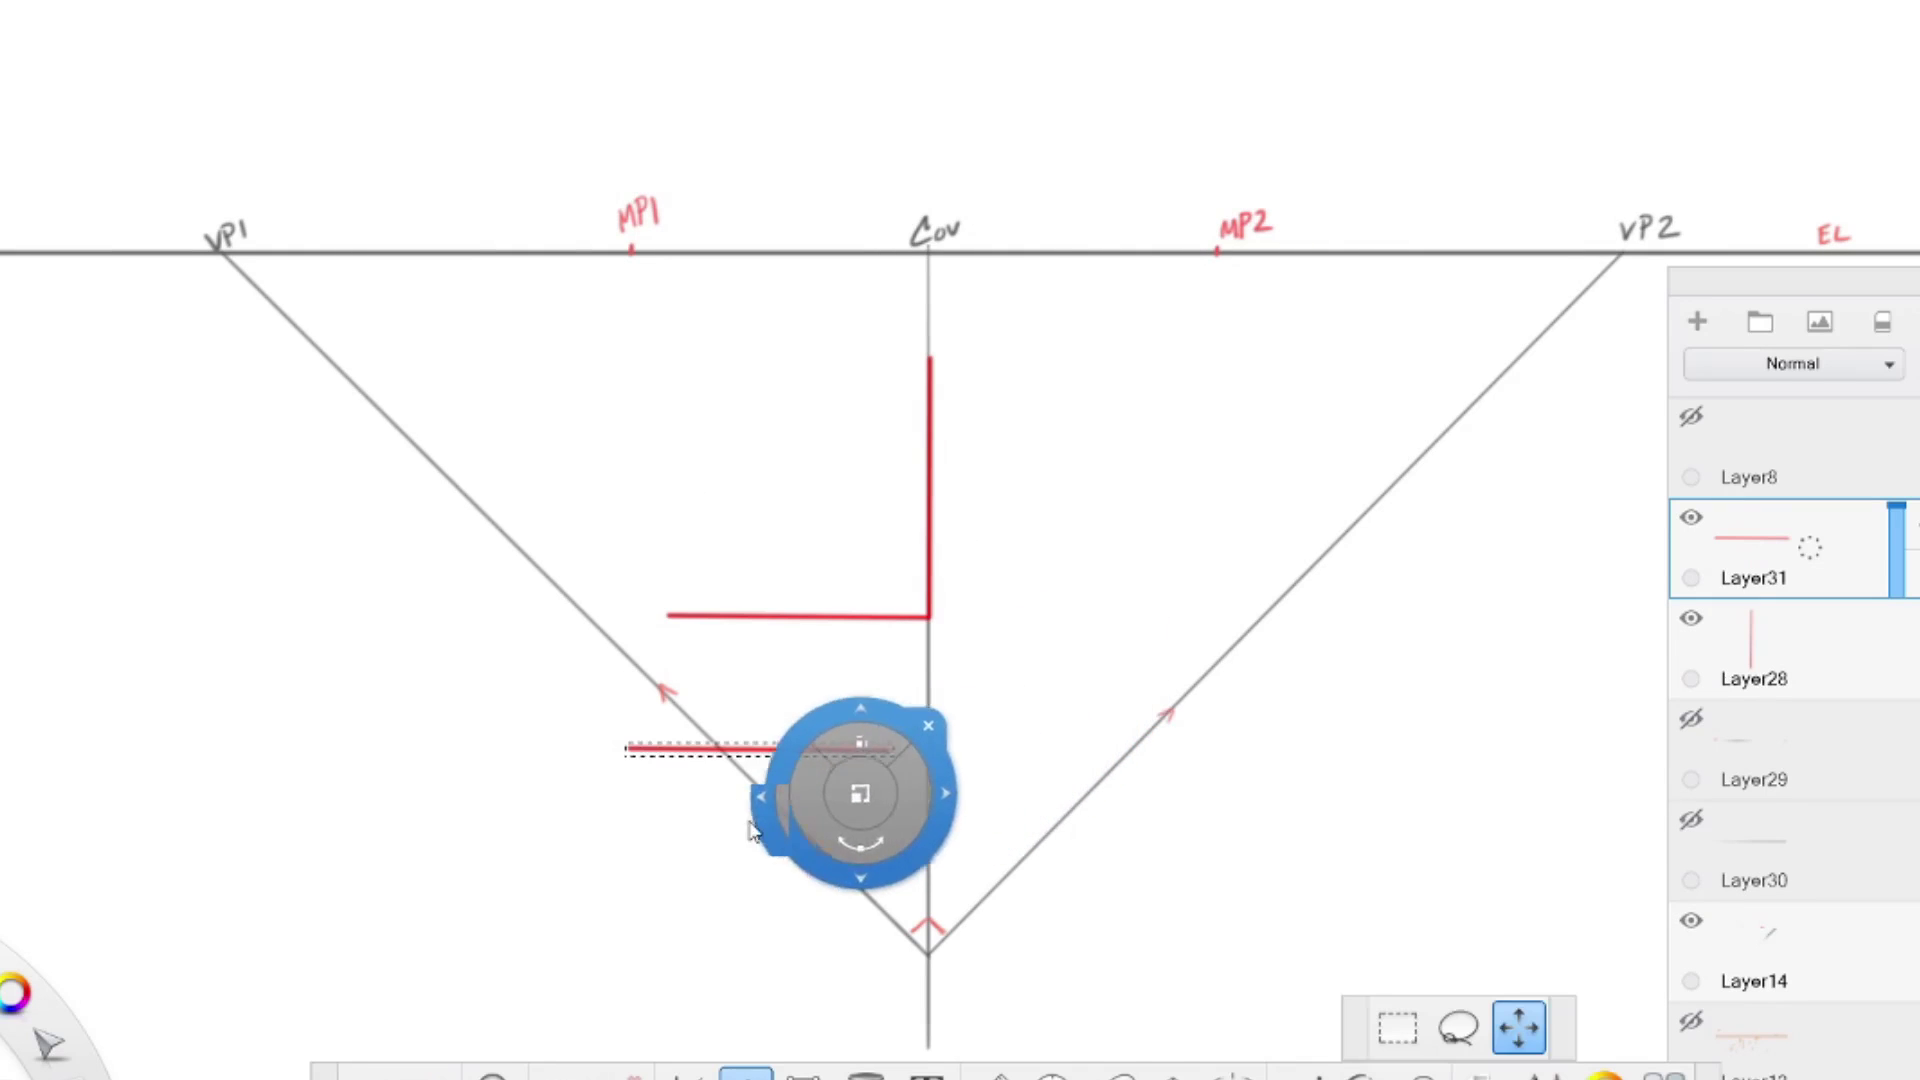
drag(733, 828, 1015, 737)
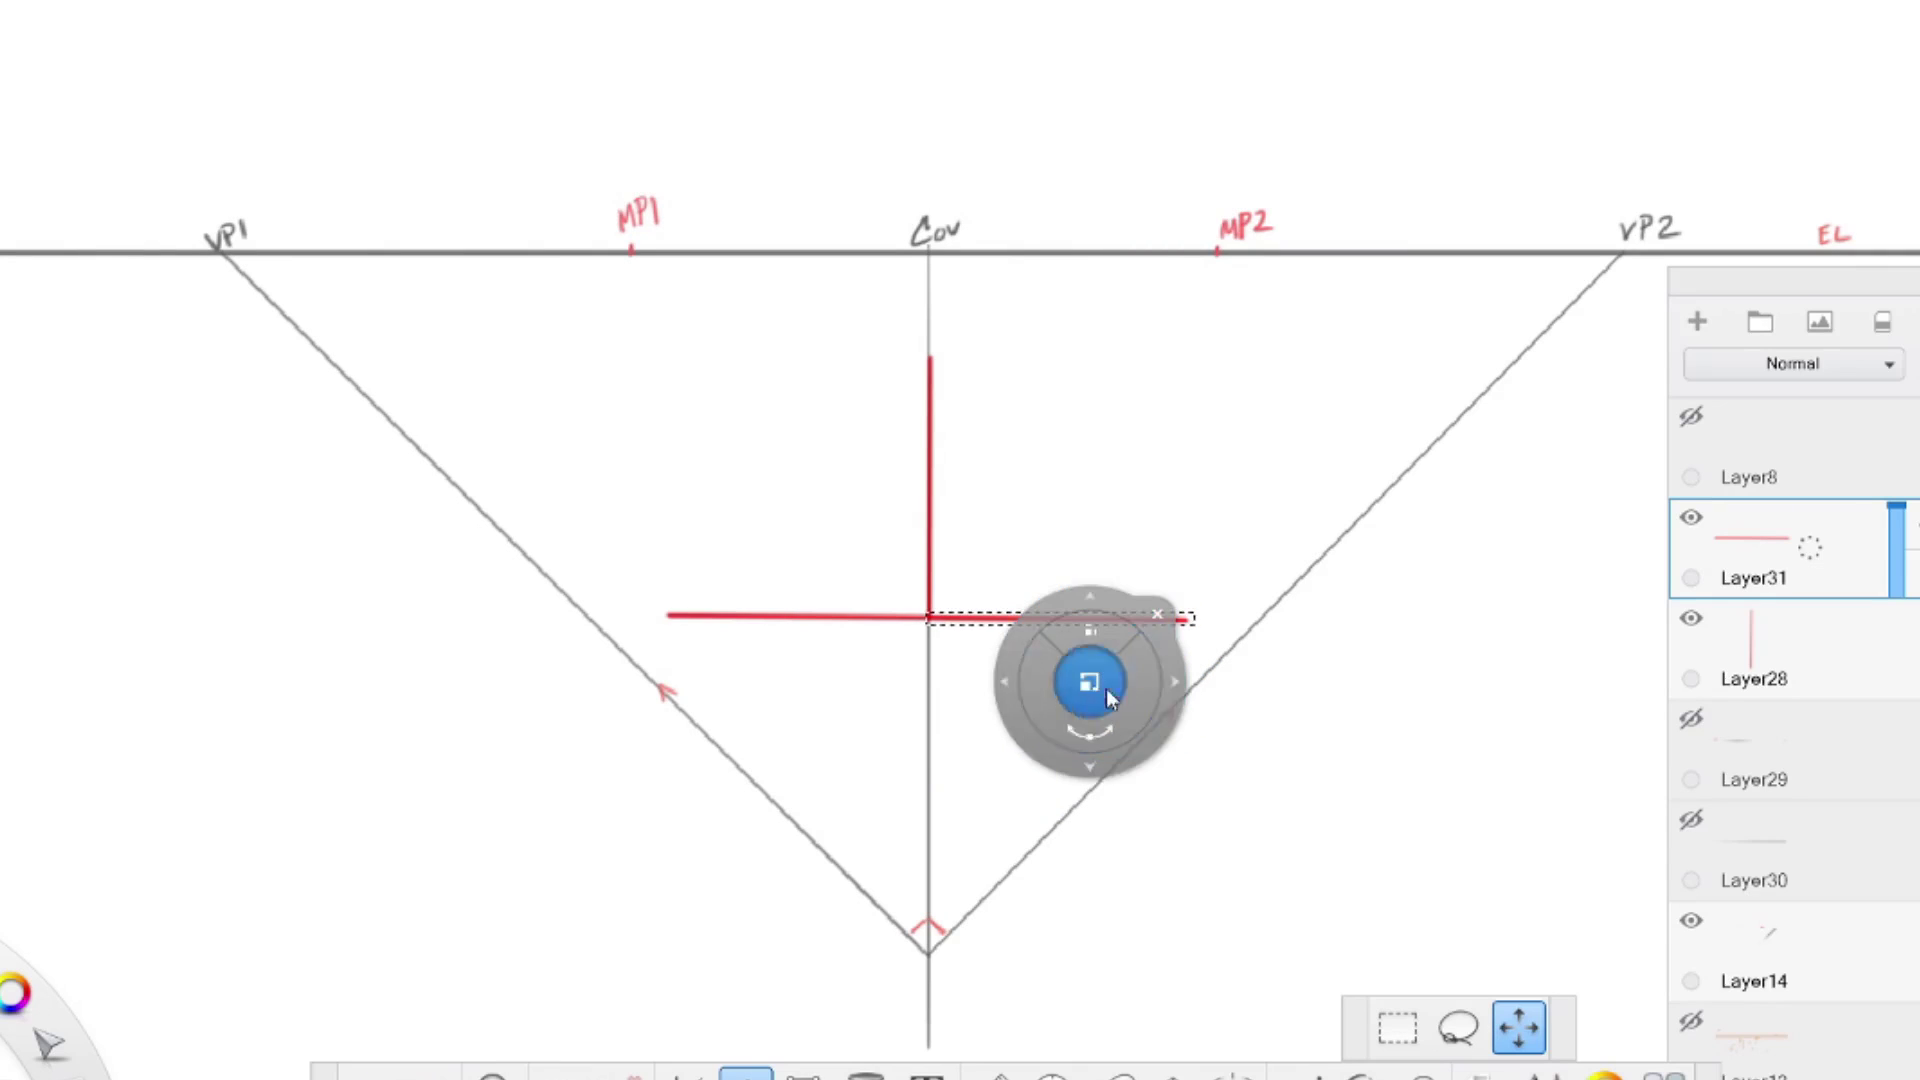
click(1153, 611)
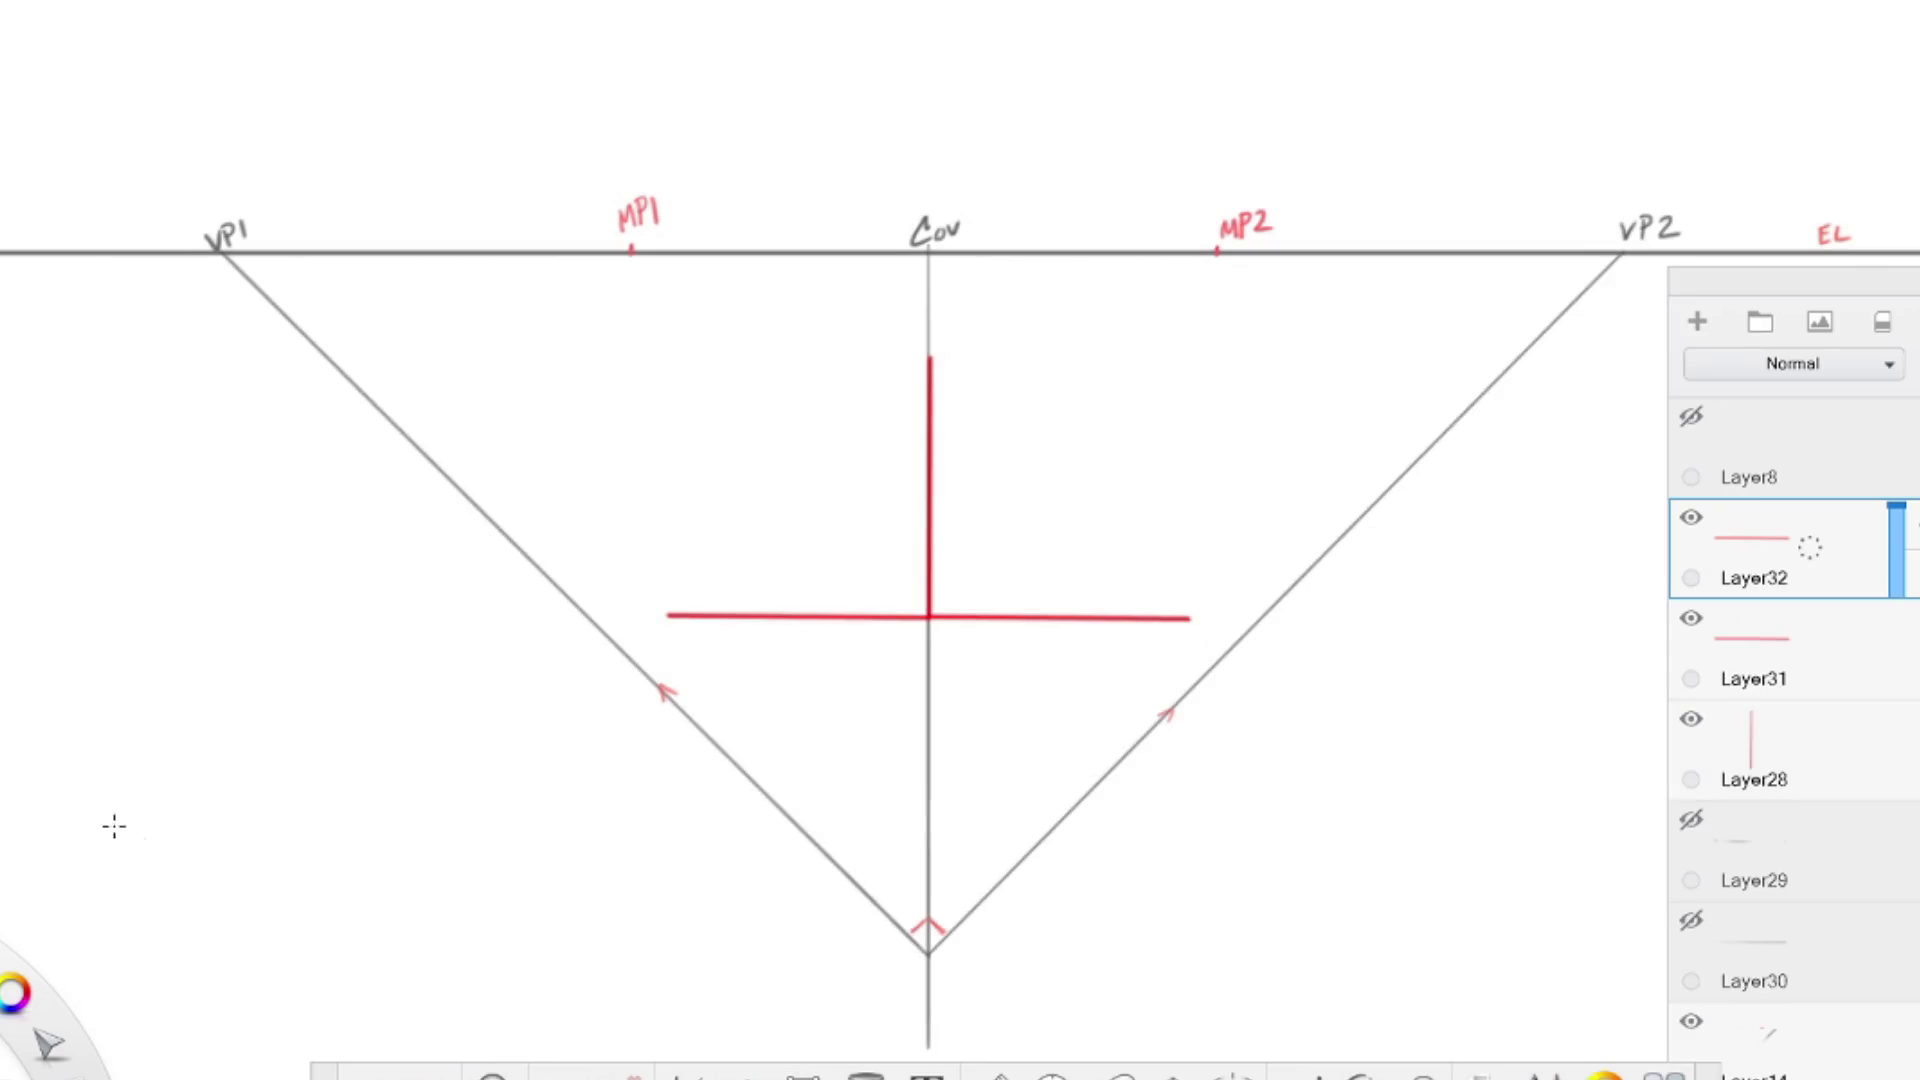
Mark the red vertical and both horizontal halves as equal lengths with double blue tick marks
mouse_move(12, 680)
drag(922, 488, 937, 484)
drag(920, 501, 938, 495)
drag(797, 607, 799, 627)
drag(806, 607, 807, 627)
drag(1074, 606, 1082, 627)
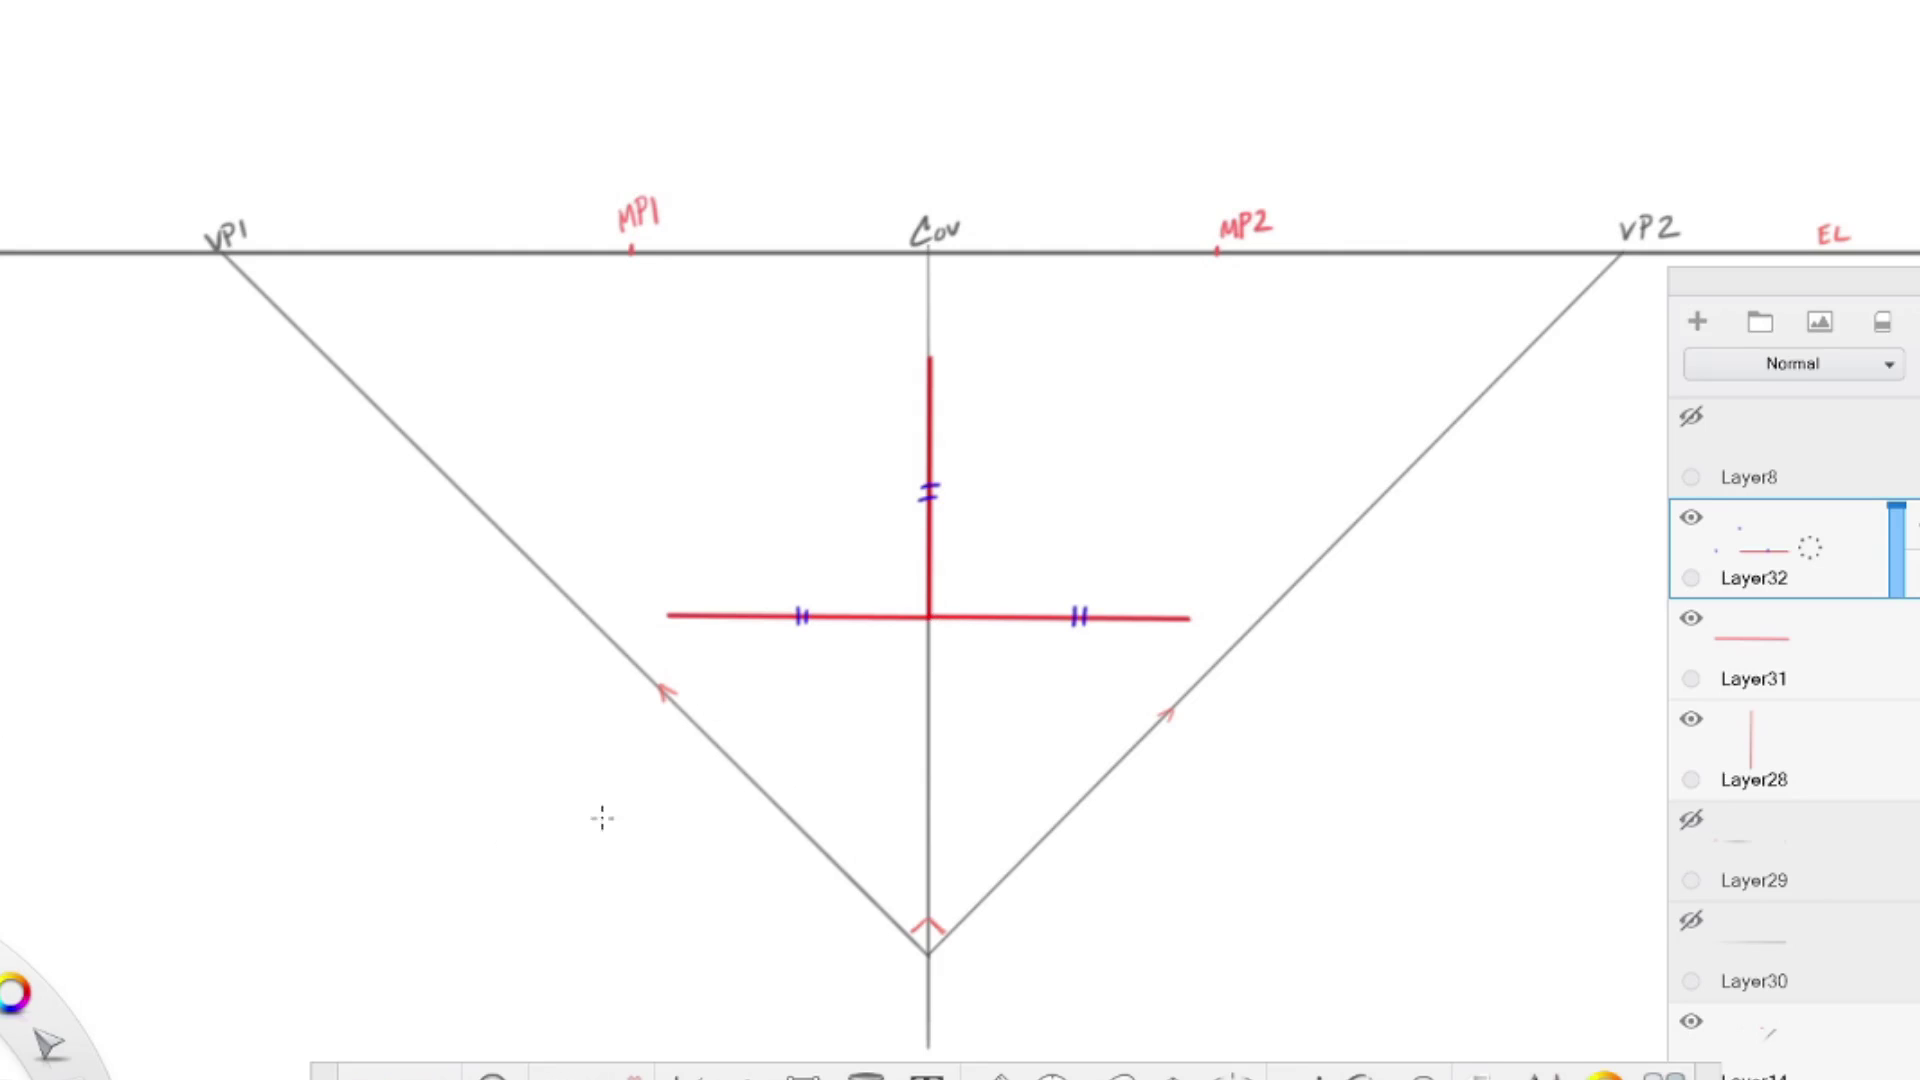
Draw straight pink perspective lines from the bottom and top of the red vertical to VP2
click(1418, 1073)
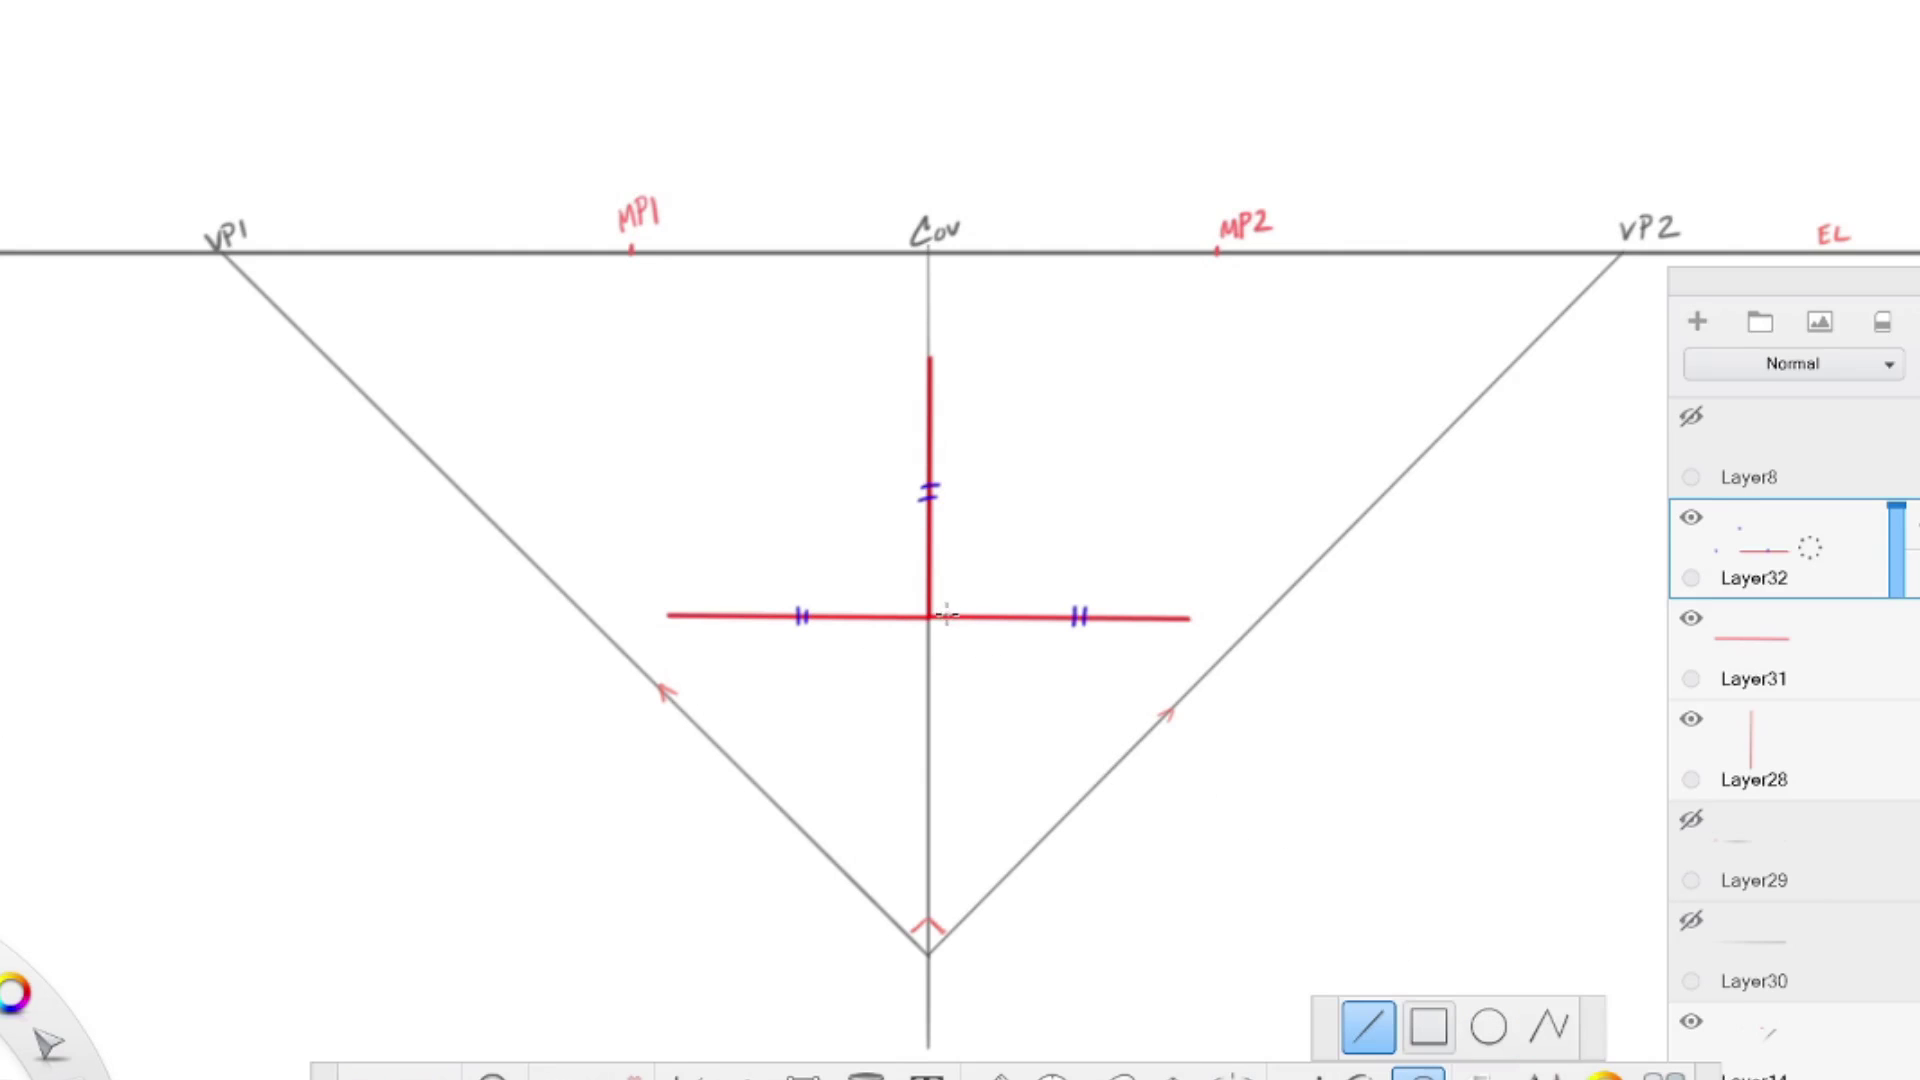
mouse_move(929, 617)
mouse_down()
mouse_move(1466, 373)
mouse_move(1620, 256)
mouse_up()
drag(930, 355, 1620, 256)
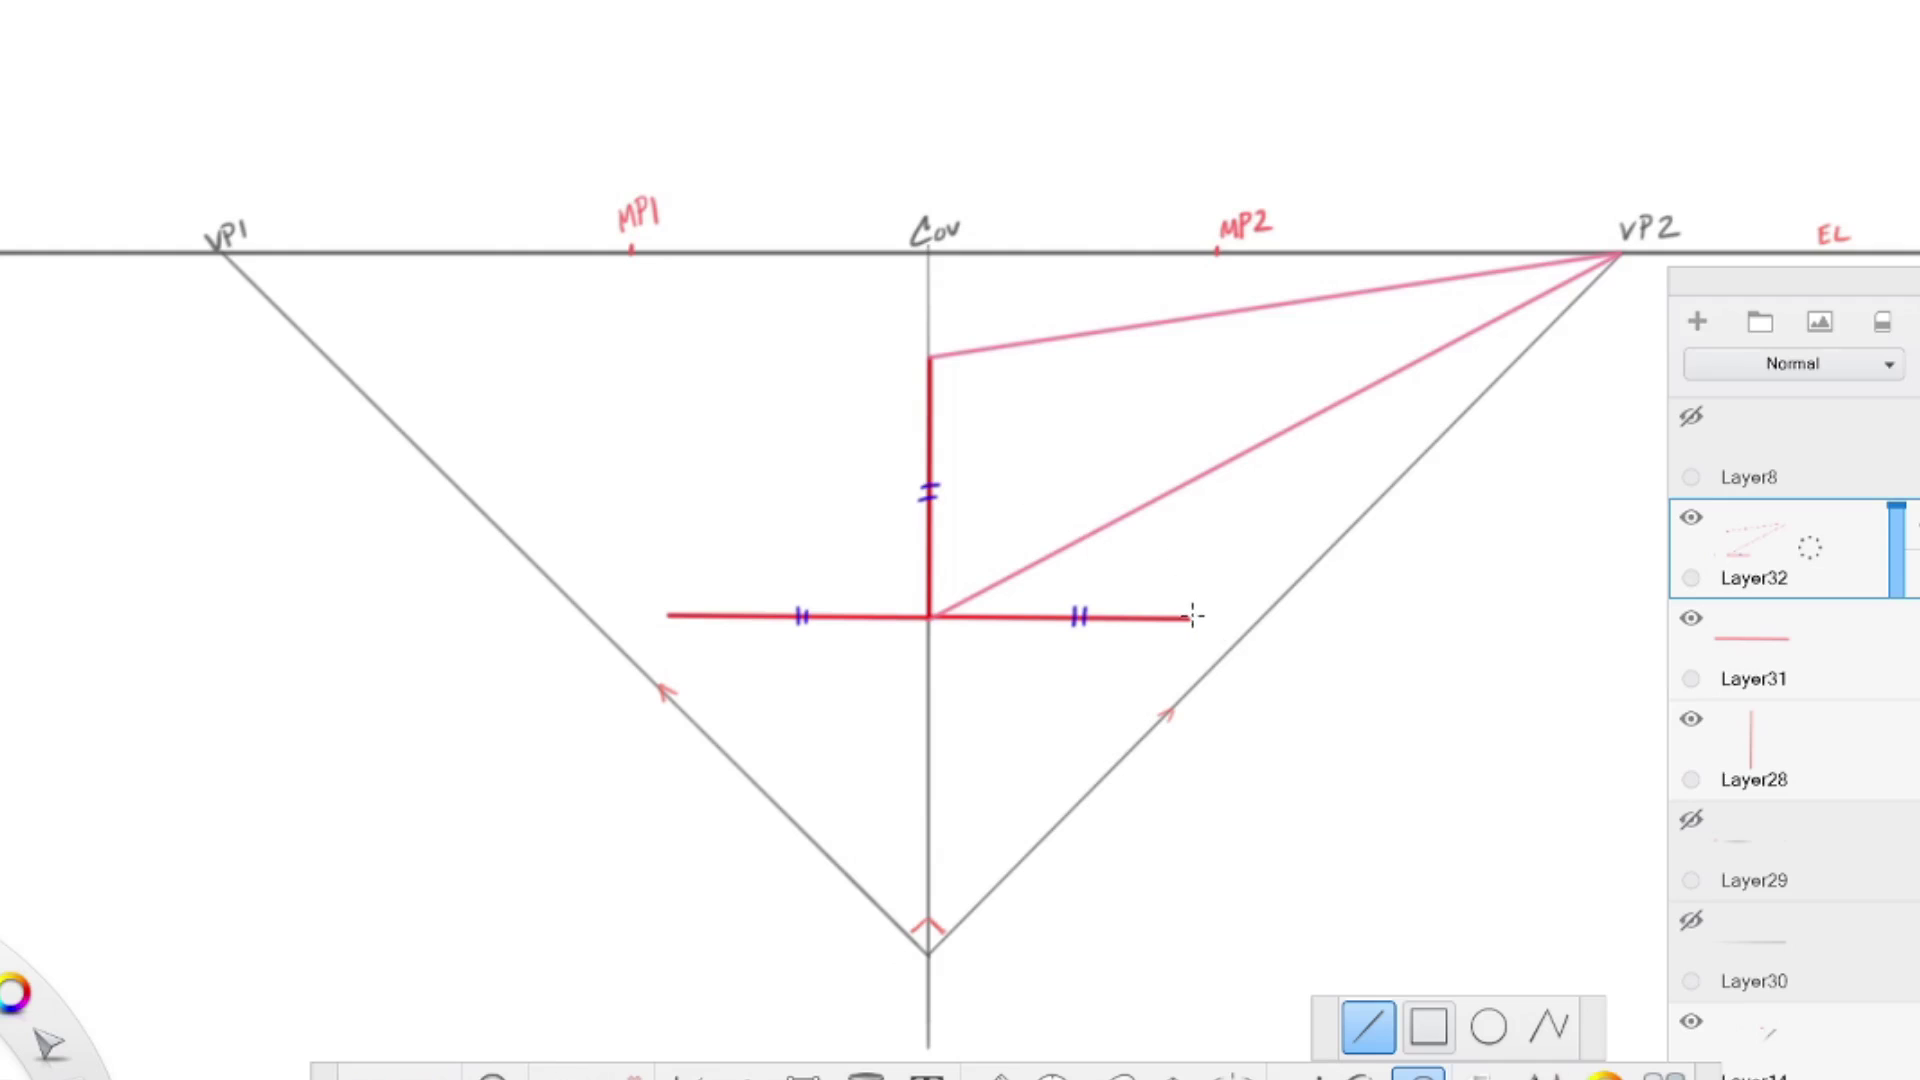
Connect the horizontal line's right end to MP1 and raise a vertical edge where it crosses the lower VP2 line
drag(1188, 617, 631, 252)
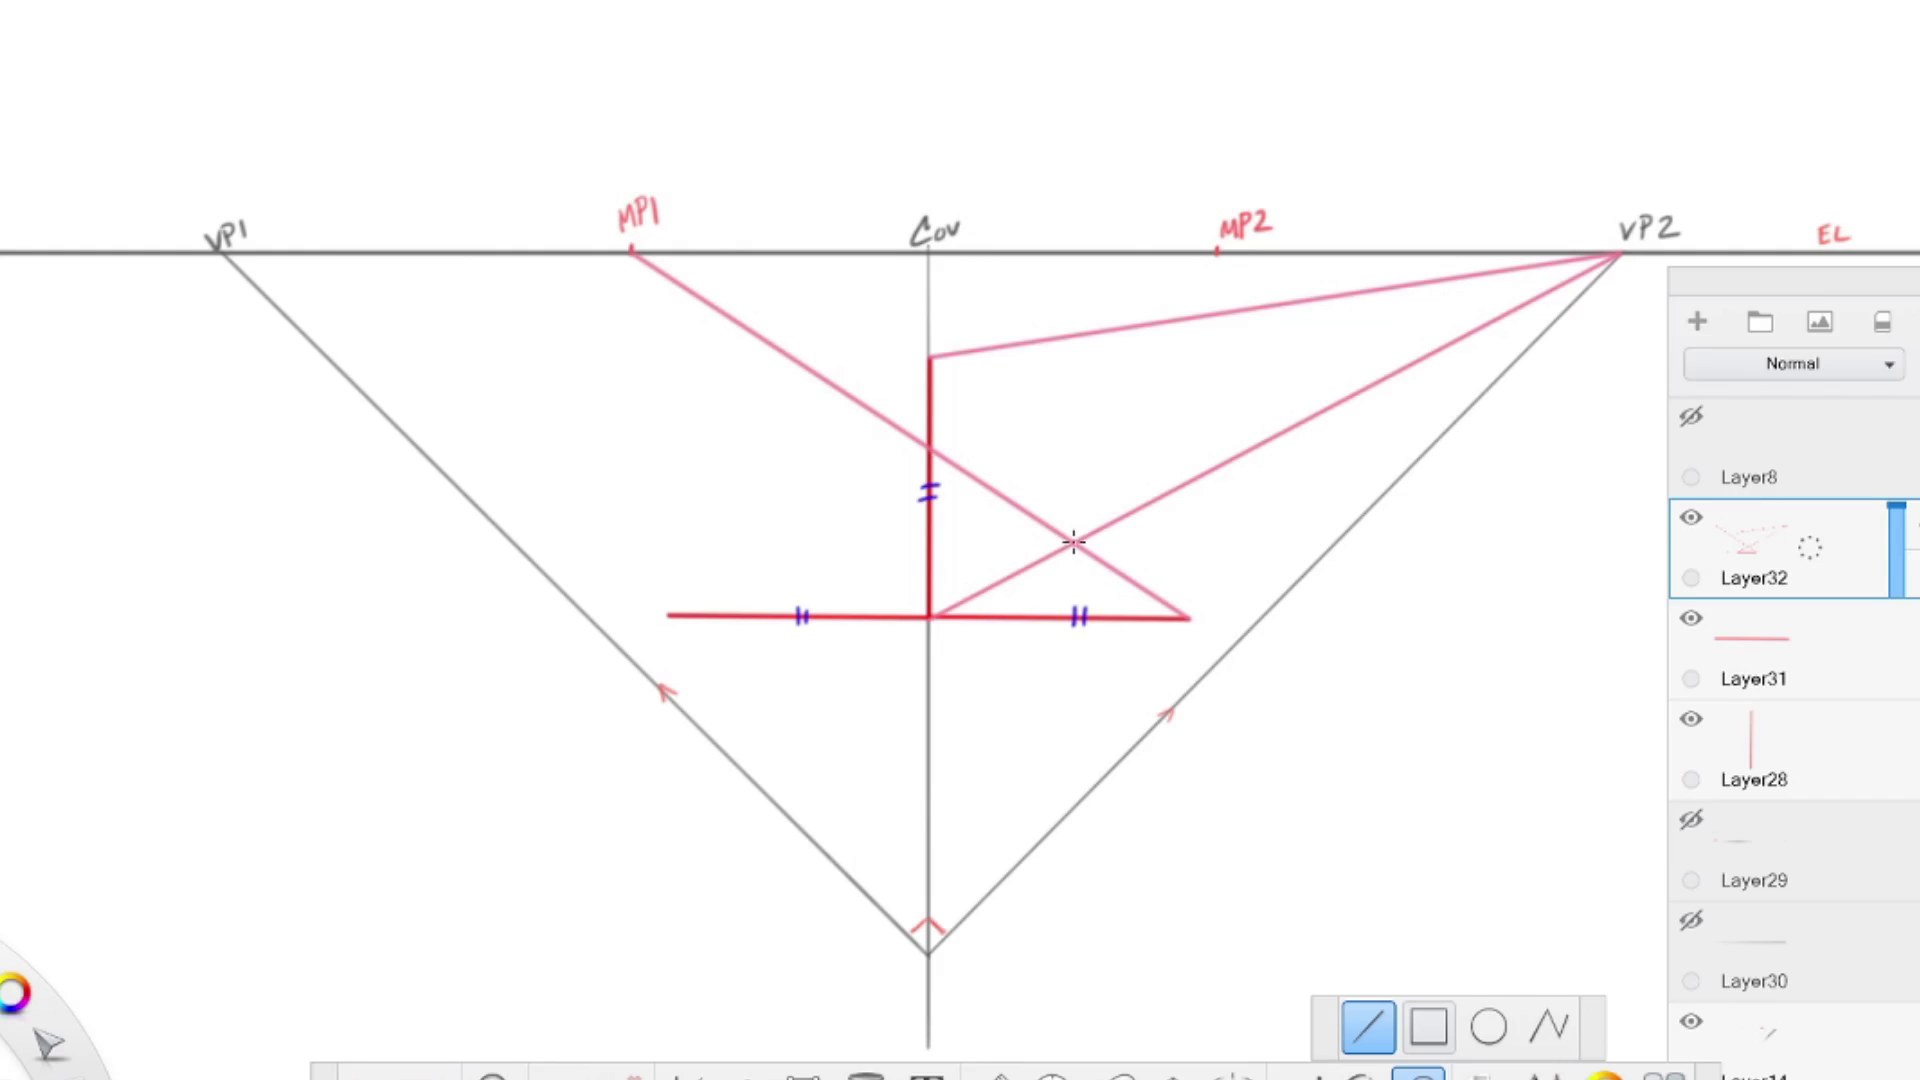
drag(1073, 544, 1077, 337)
Draw perspective lines from both ends of the red vertical to VP1 and connect the horizontal line's left end to MP2
drag(928, 615, 223, 253)
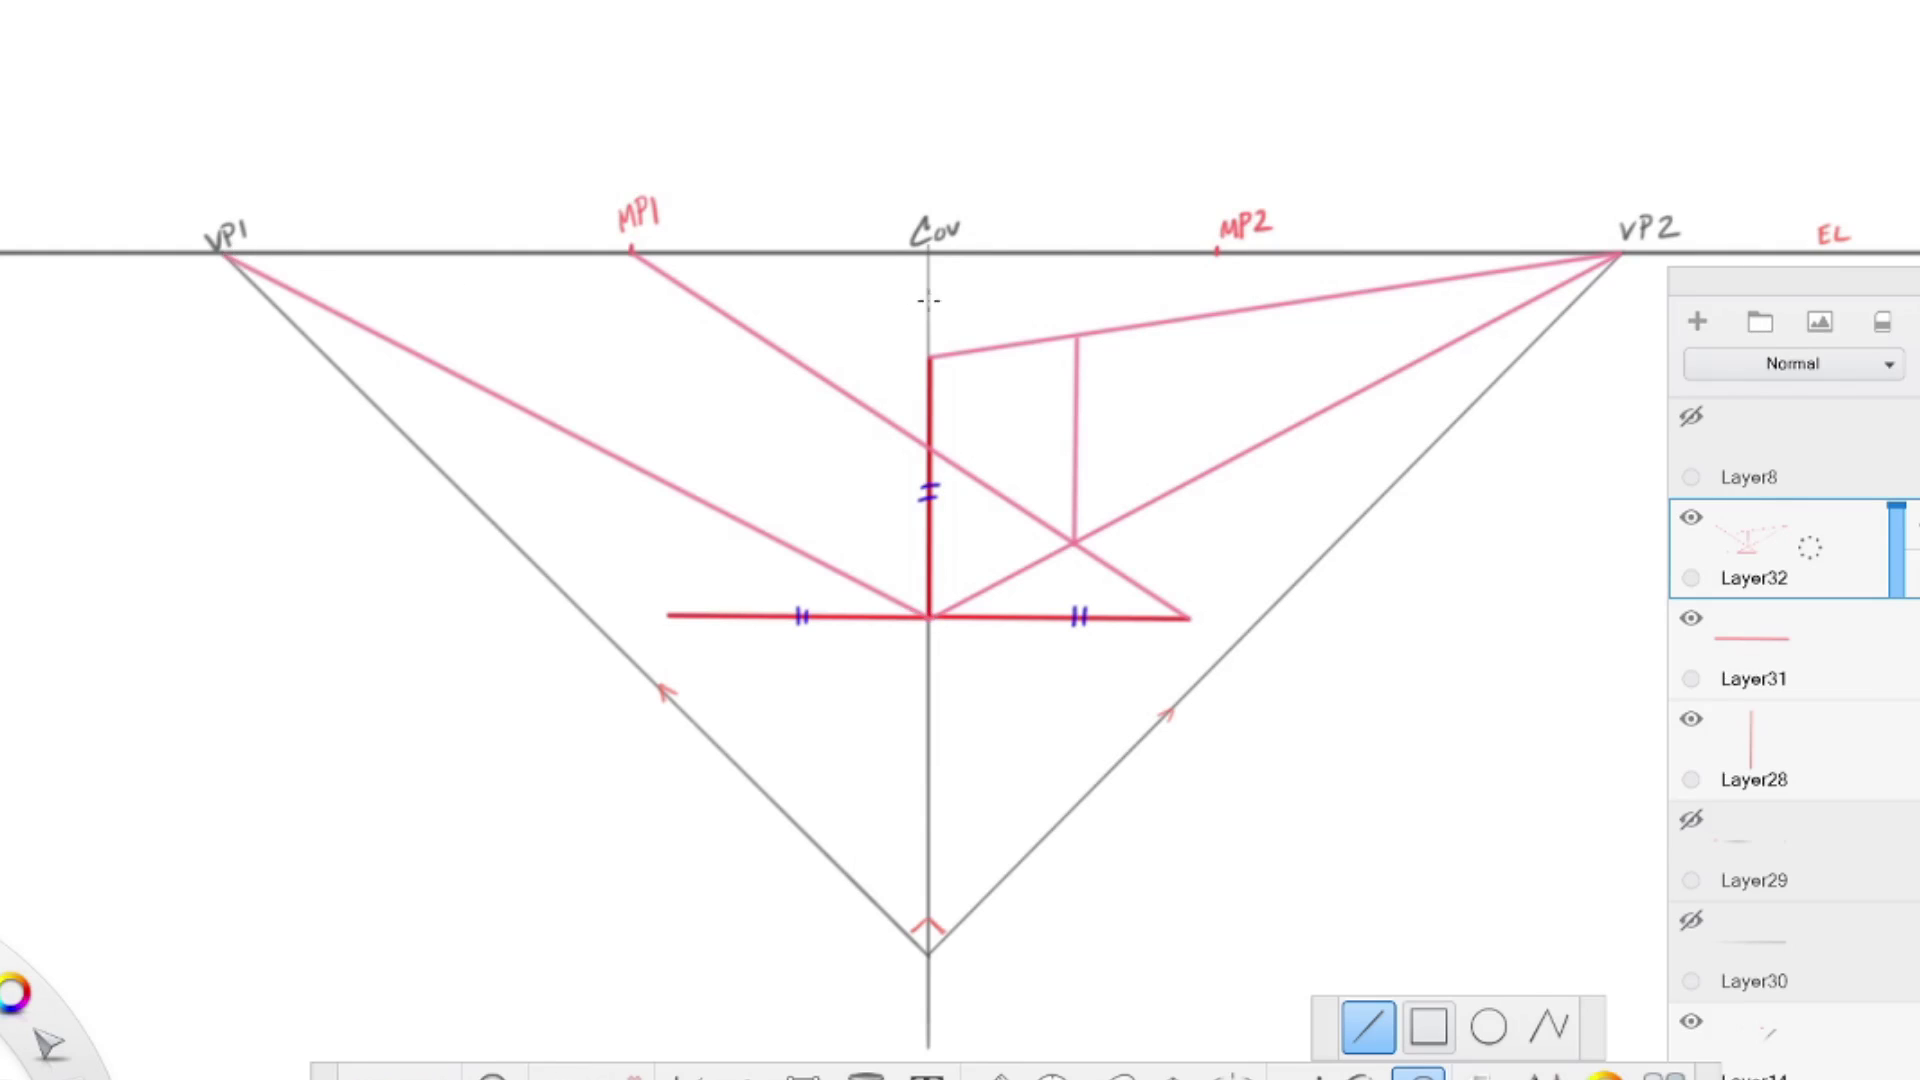
drag(928, 355, 440, 285)
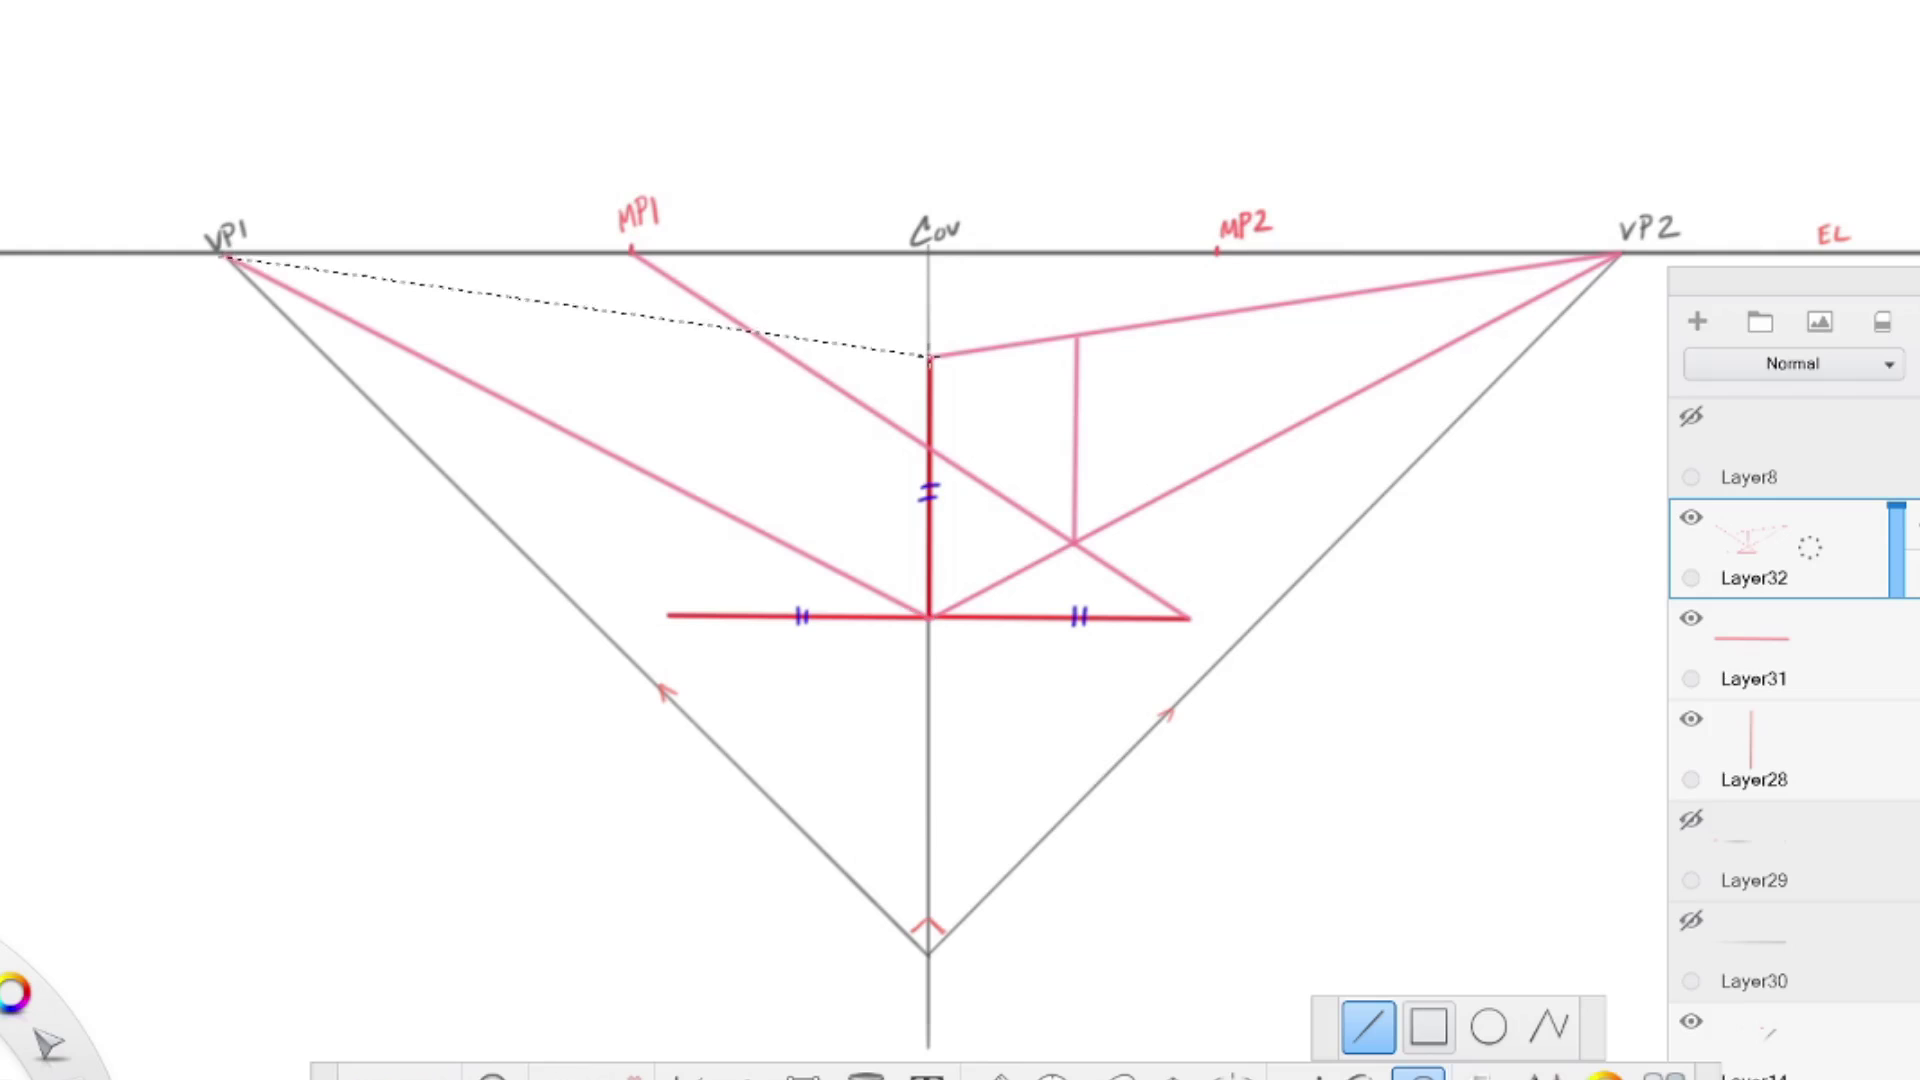
drag(228, 257, 230, 256)
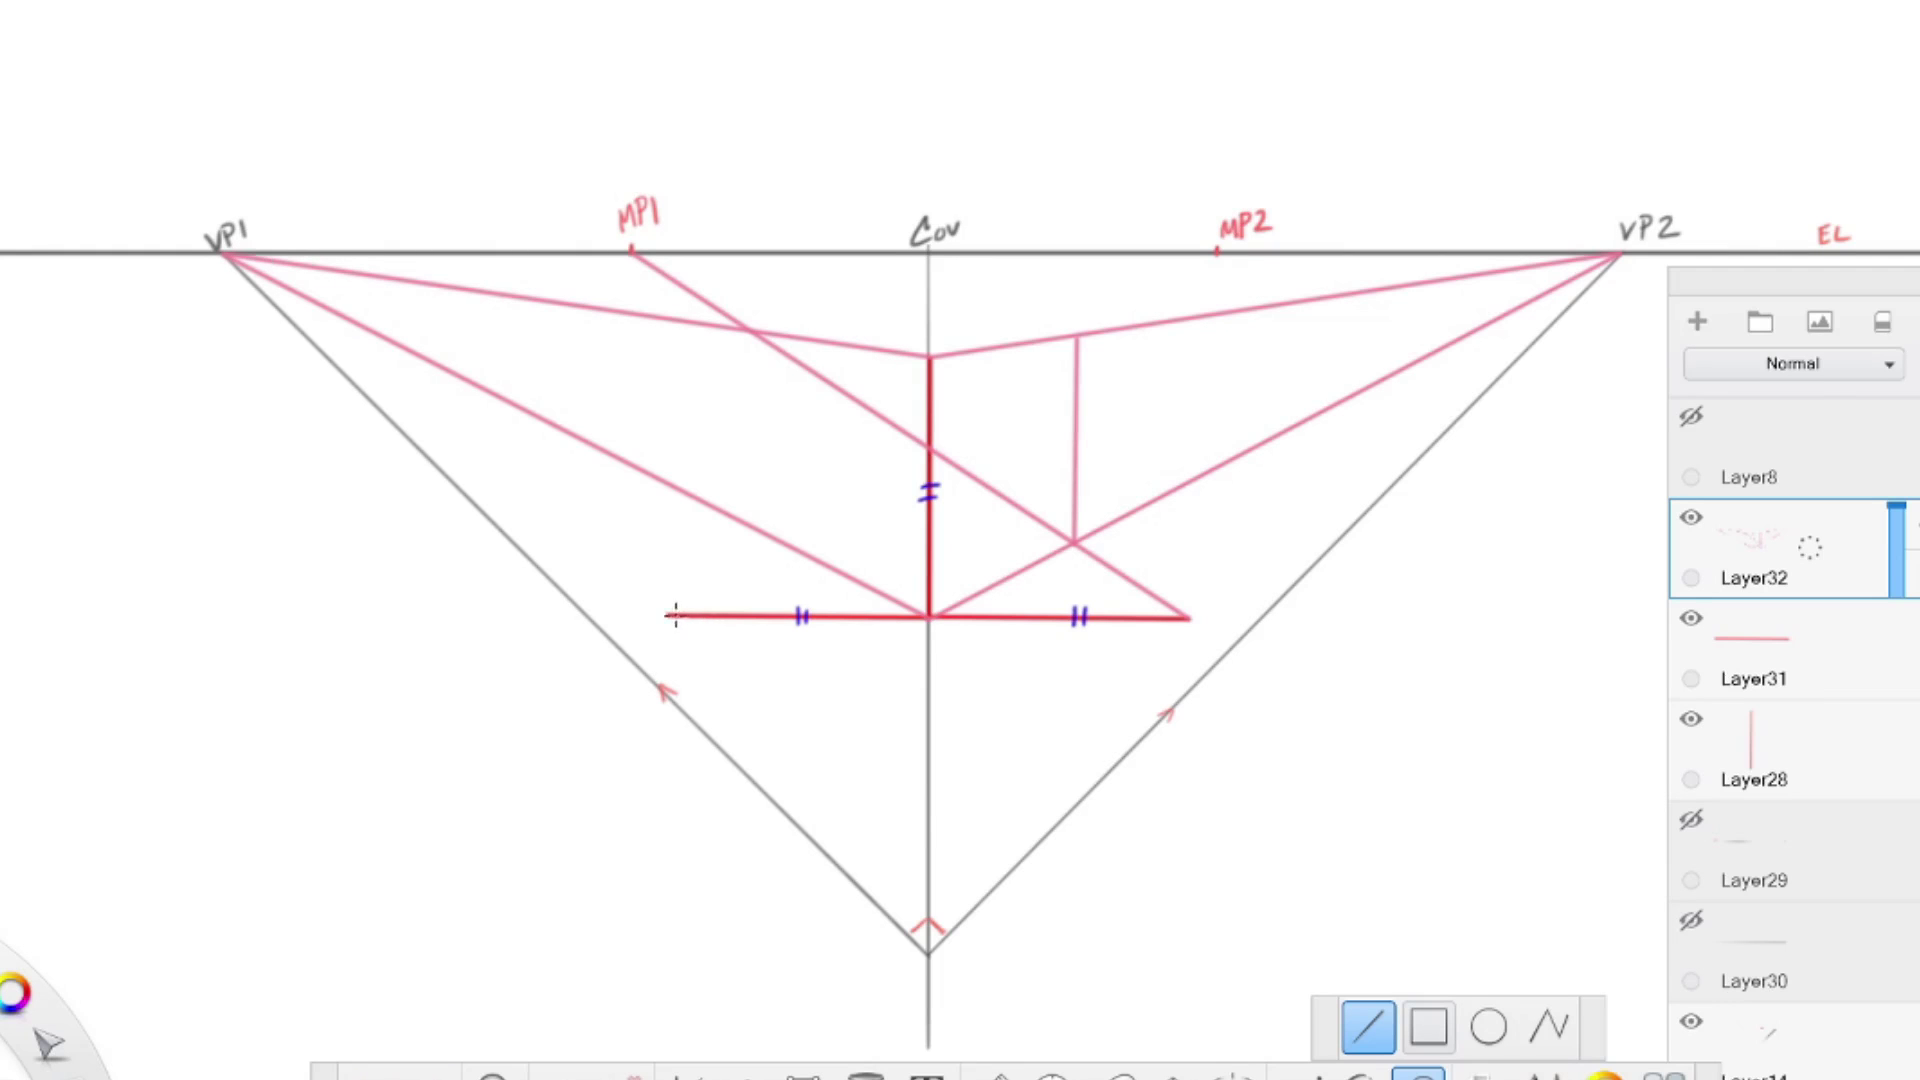
drag(668, 613, 1216, 252)
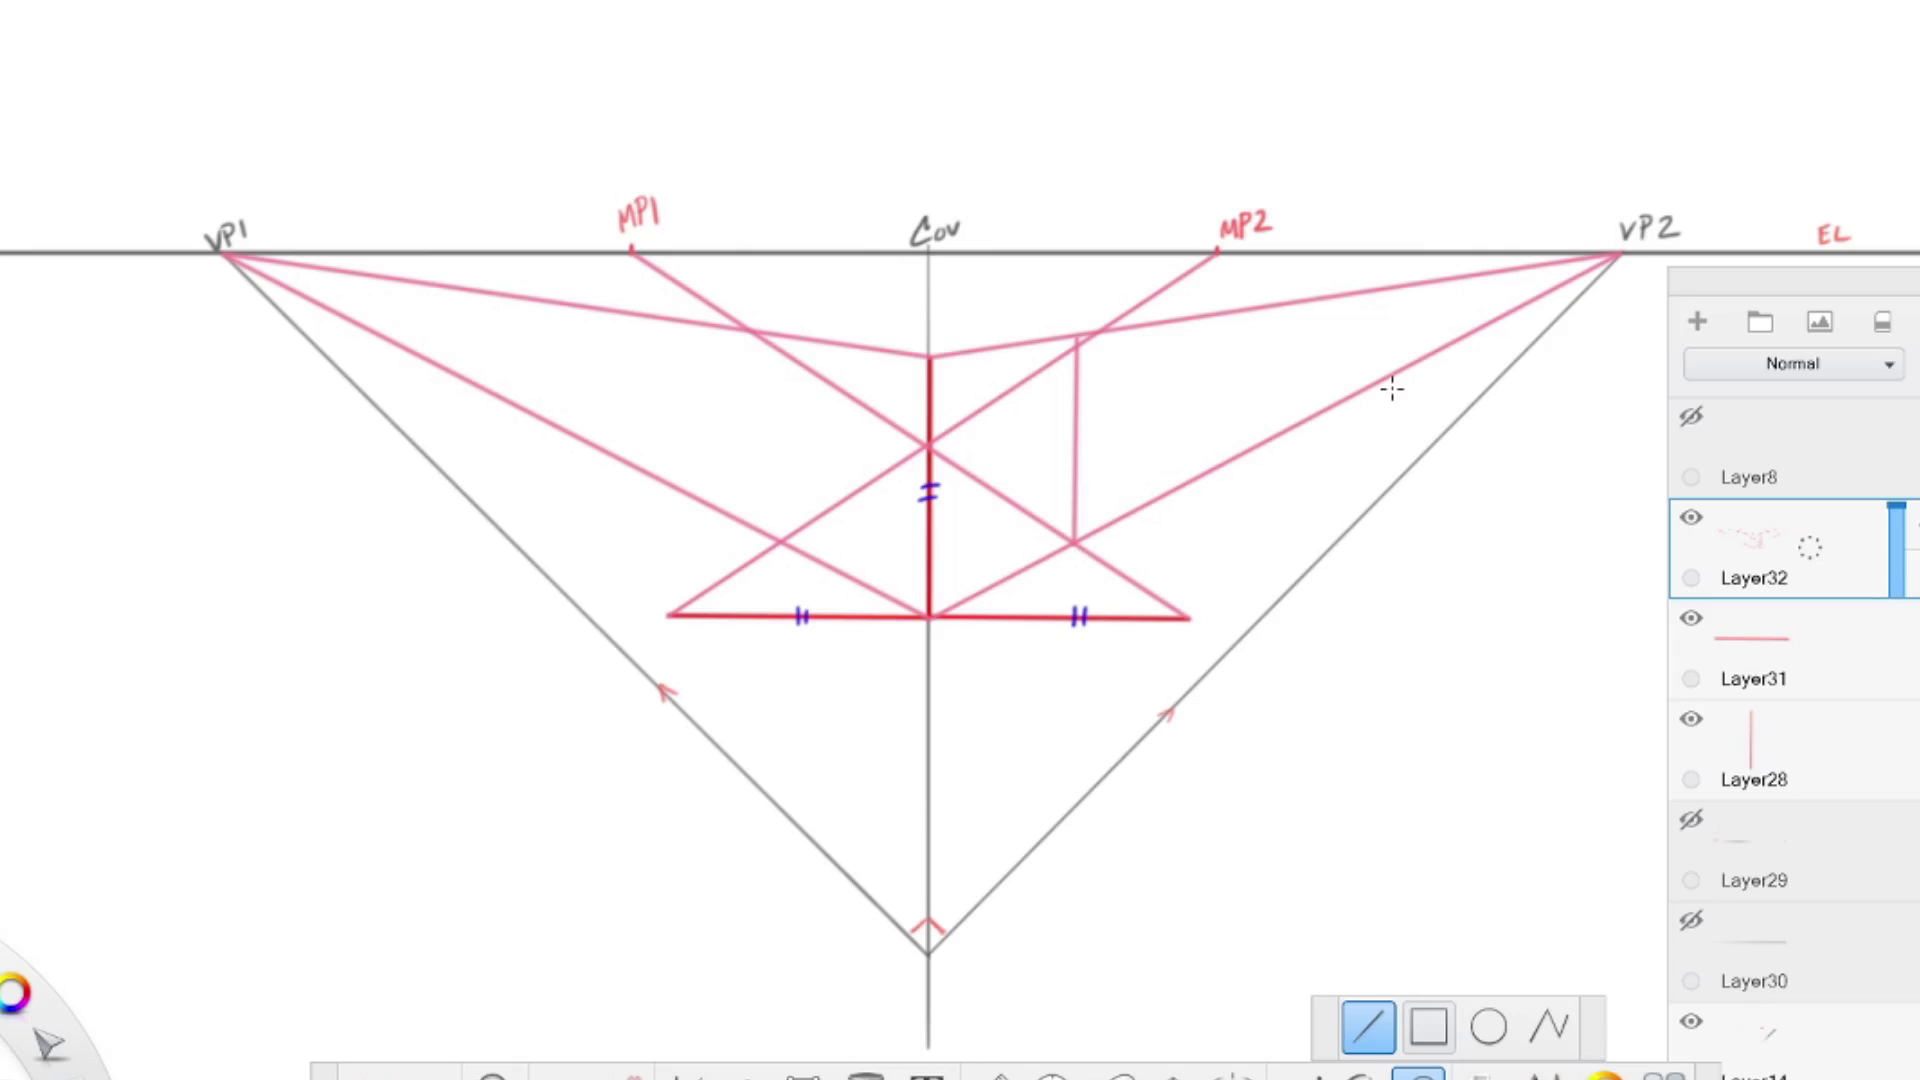
Add a new layer and rule two horizontal green guide lines through the base and top of the red vertical
mouse_move(10, 660)
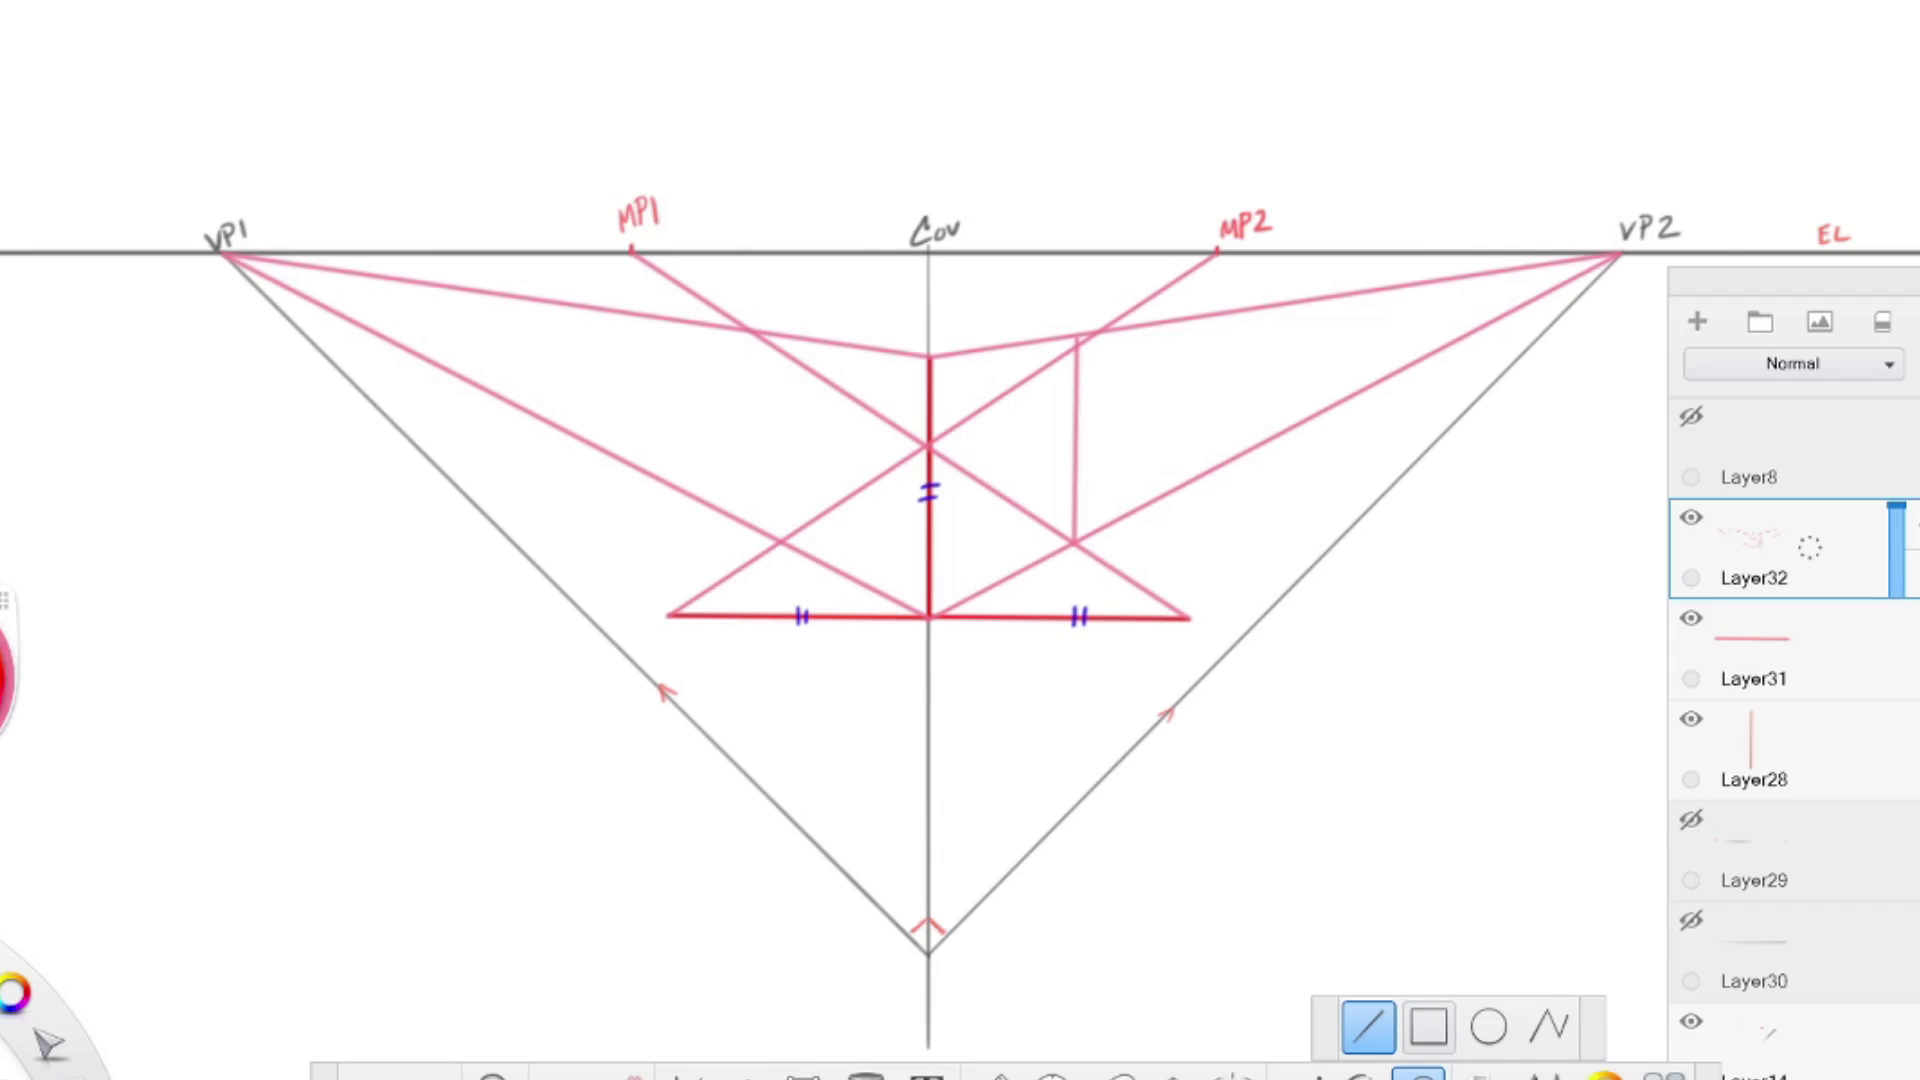
click(1002, 1074)
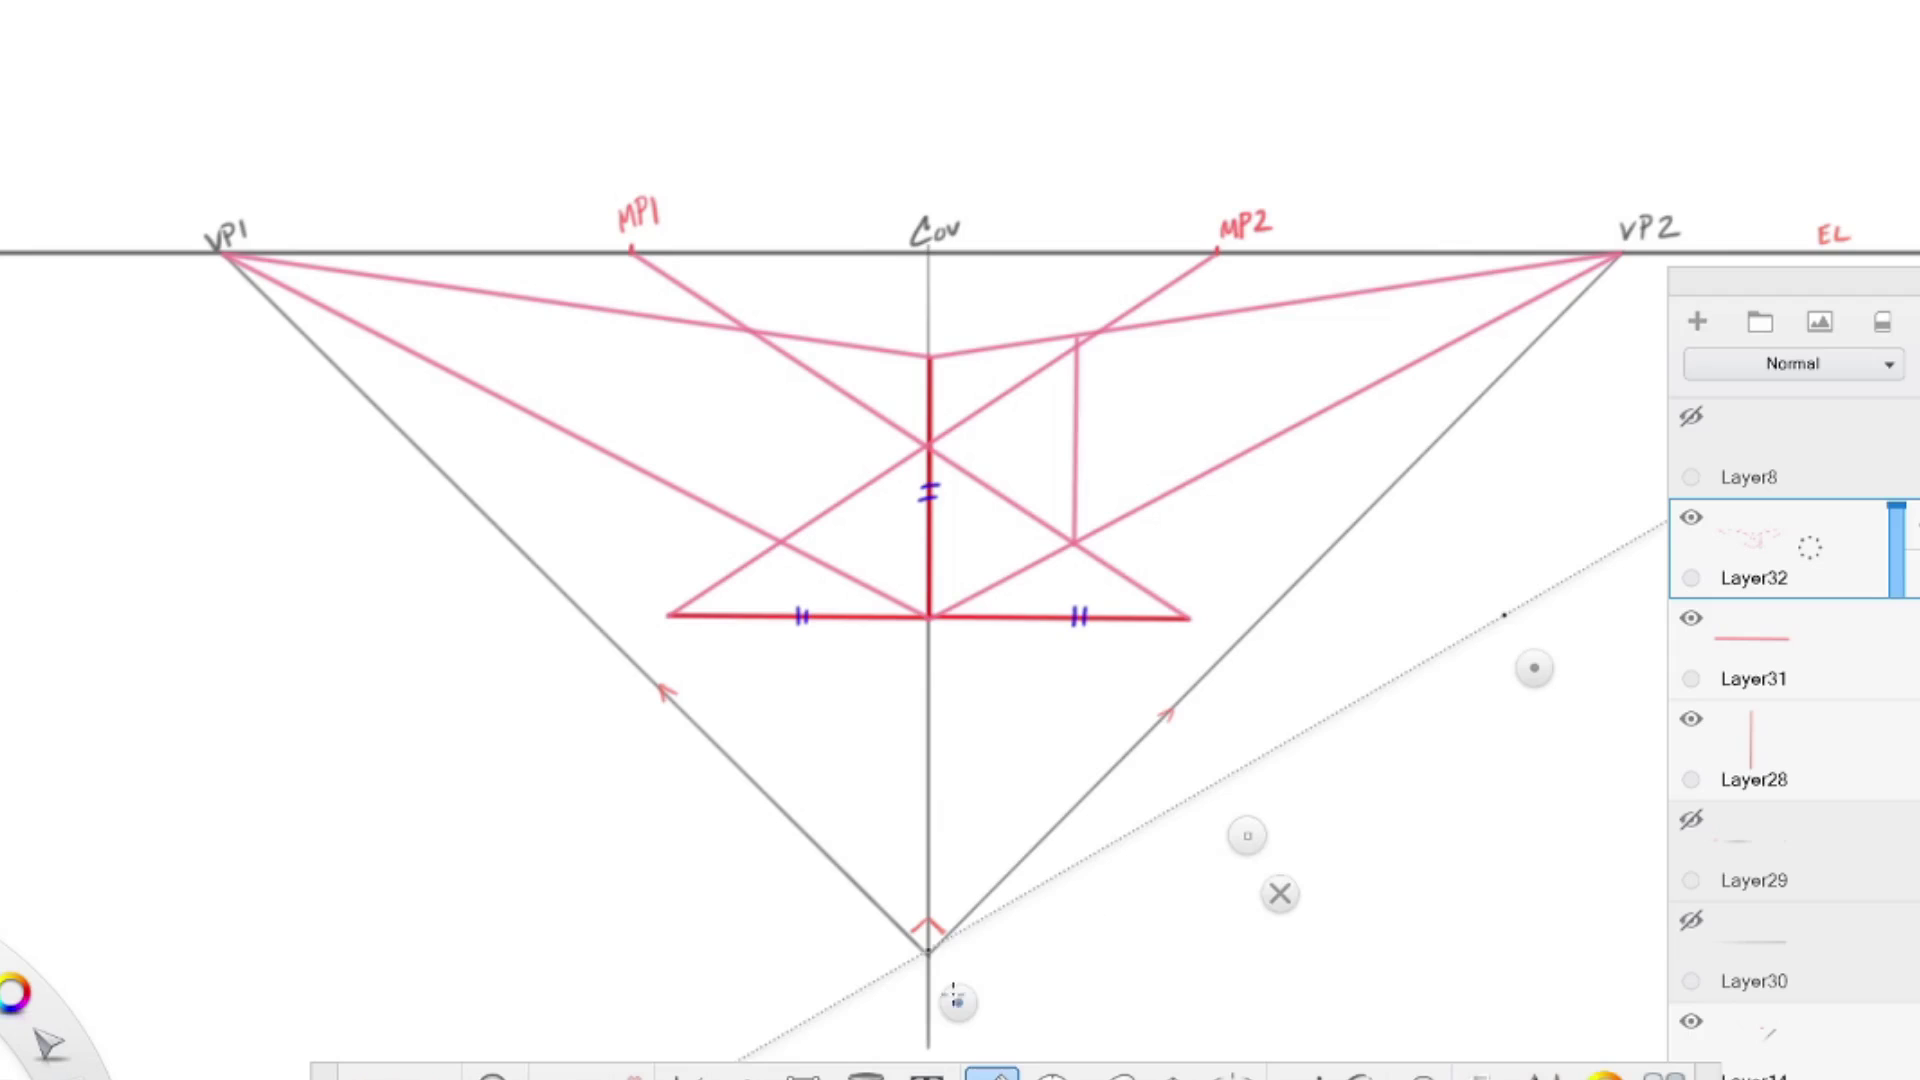
drag(955, 997, 1260, 674)
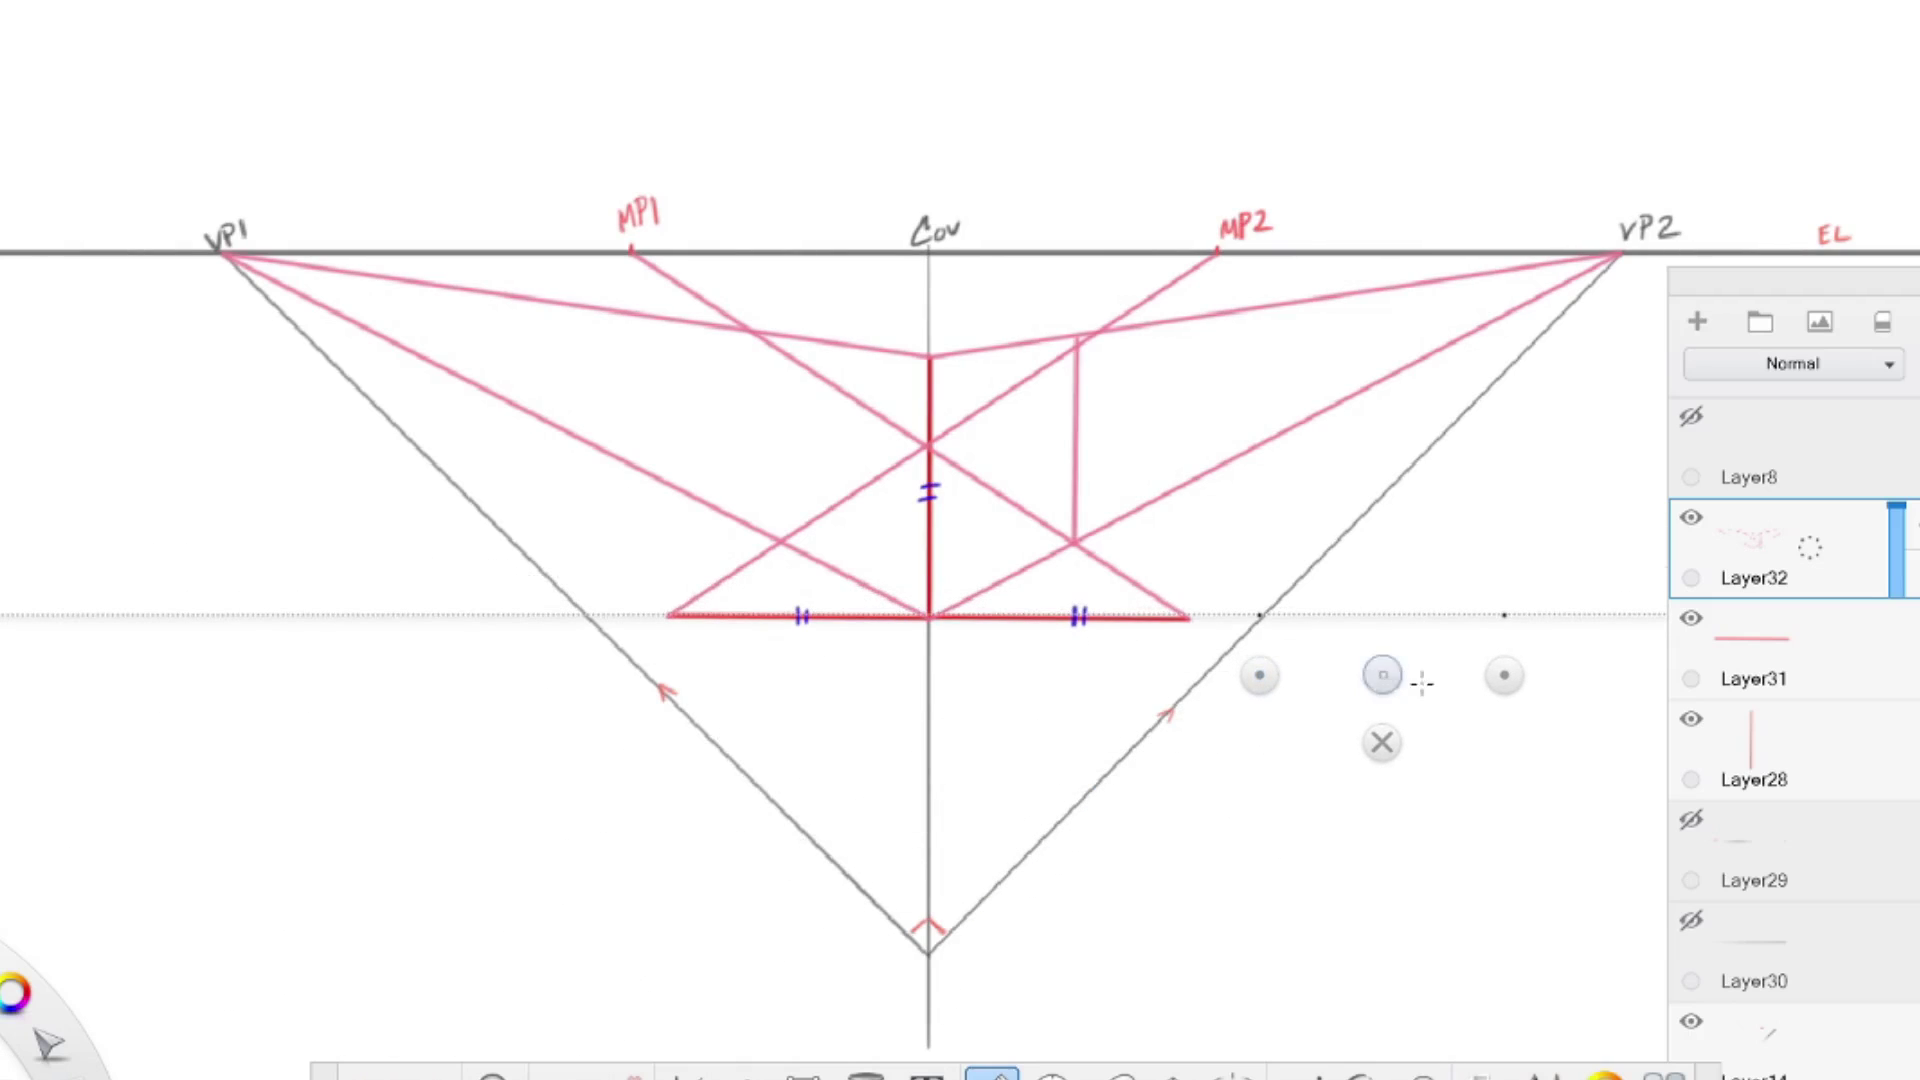
drag(1385, 673, 927, 681)
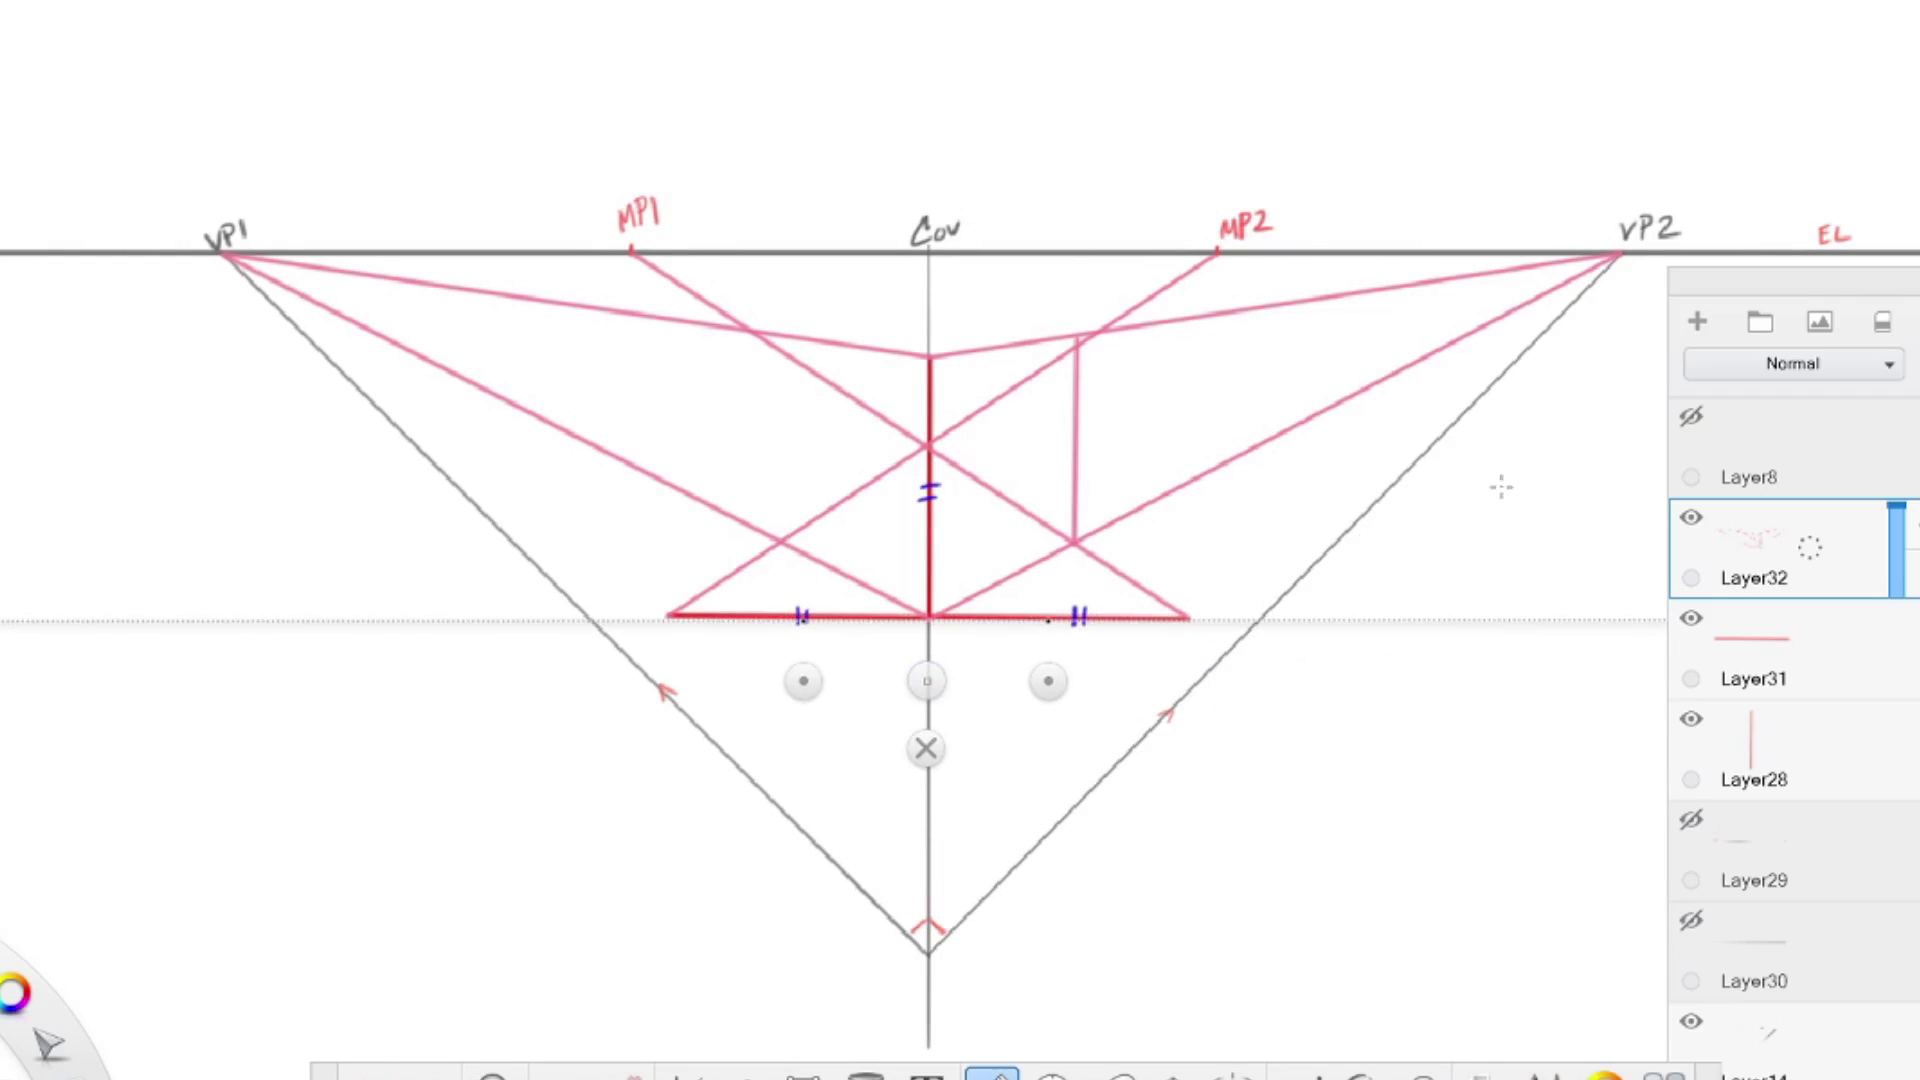
click(1696, 322)
drag(96, 626, 1710, 622)
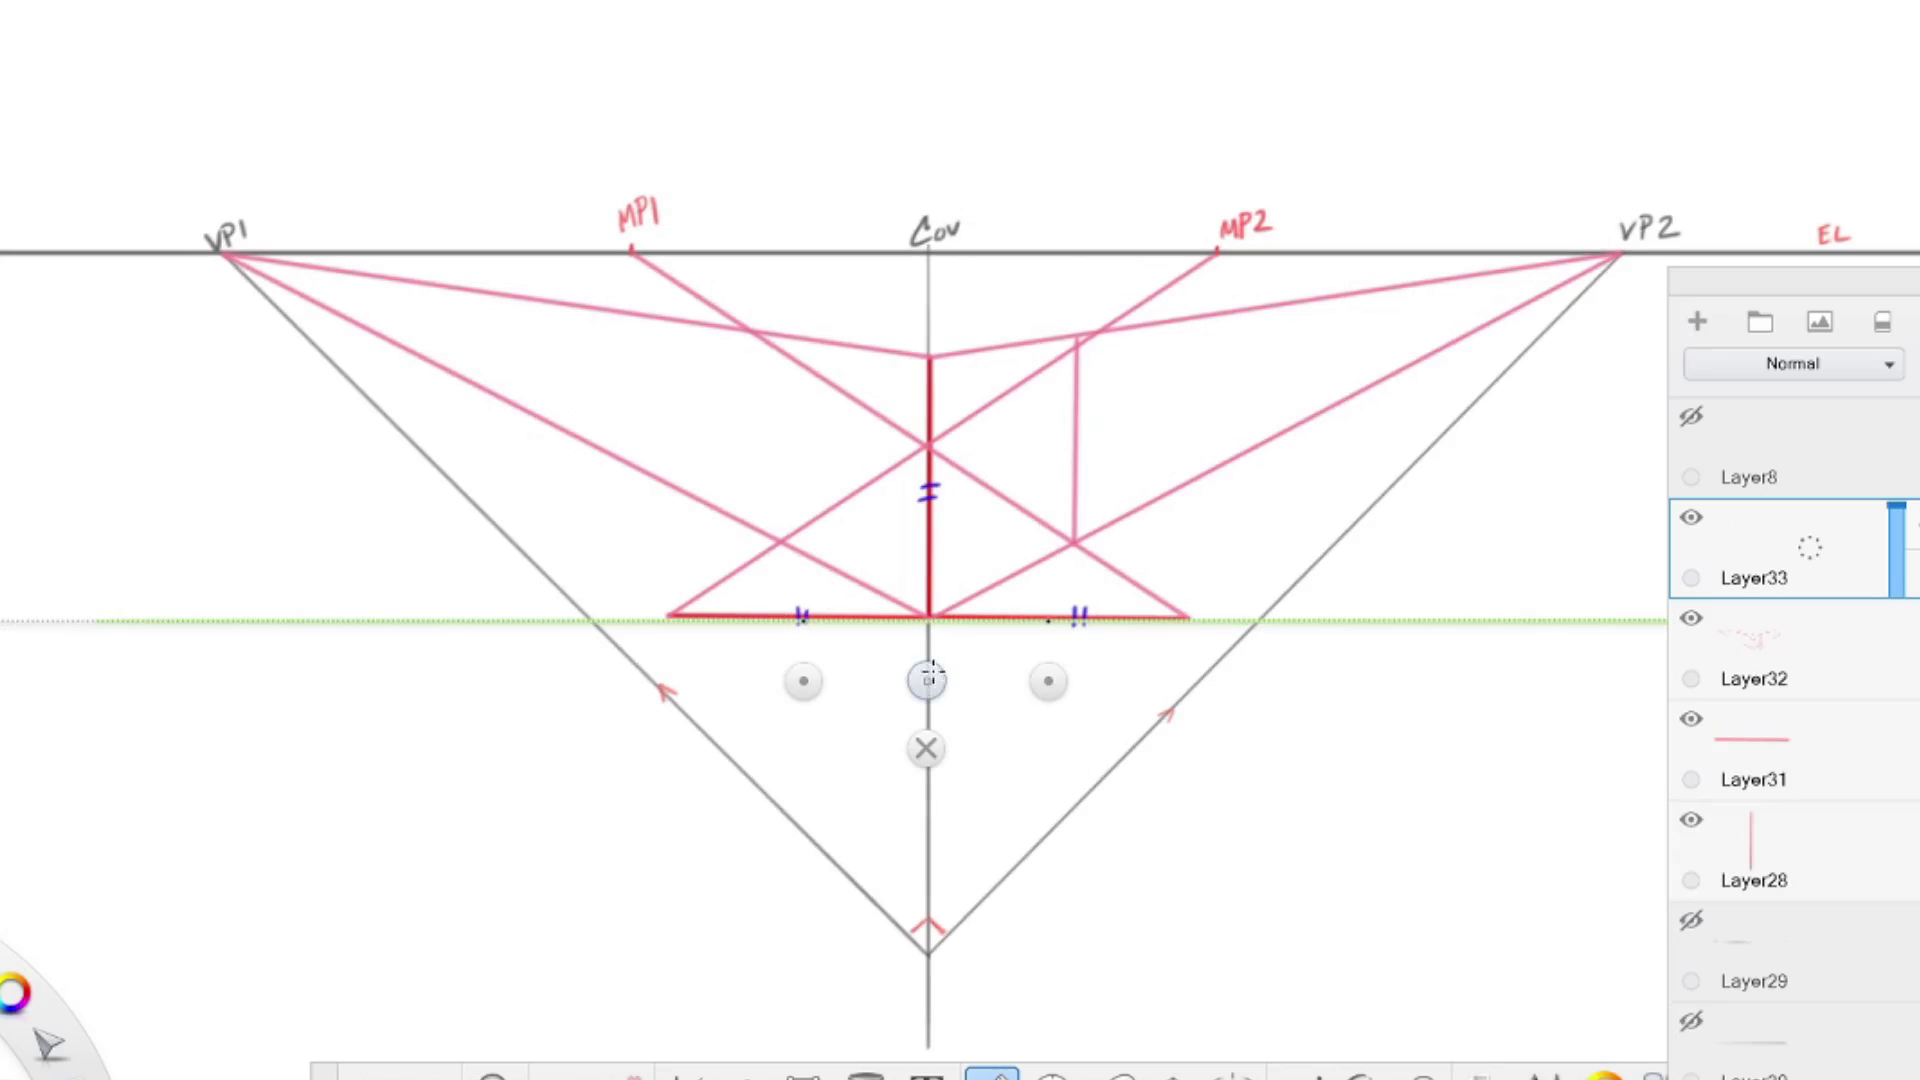
mouse_move(931, 677)
mouse_down()
mouse_move(917, 491)
mouse_move(940, 418)
mouse_move(820, 358)
mouse_move(1654, 357)
mouse_up()
key(r)
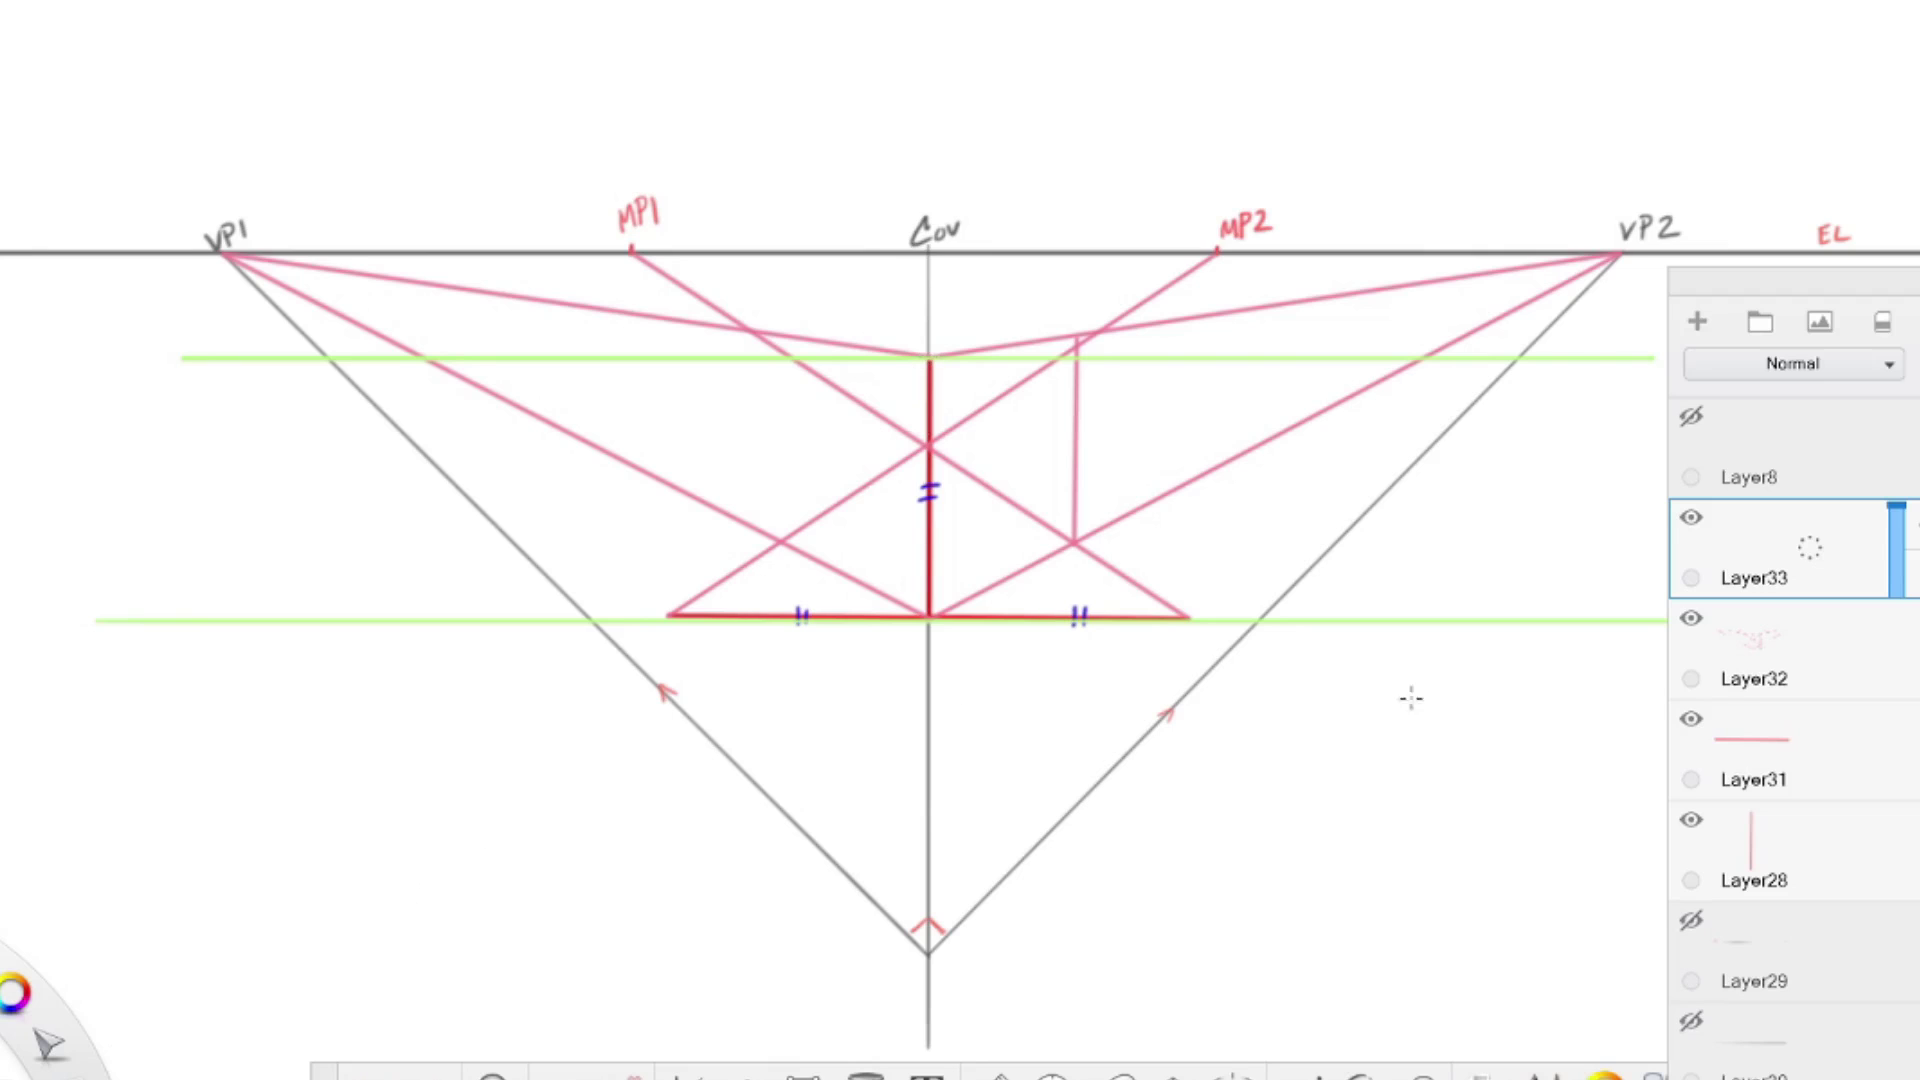
Draw a green diagonal from the horizontal line's left end to the red vertical's top, and return to Layer32 with the green layer hidden
click(1417, 1072)
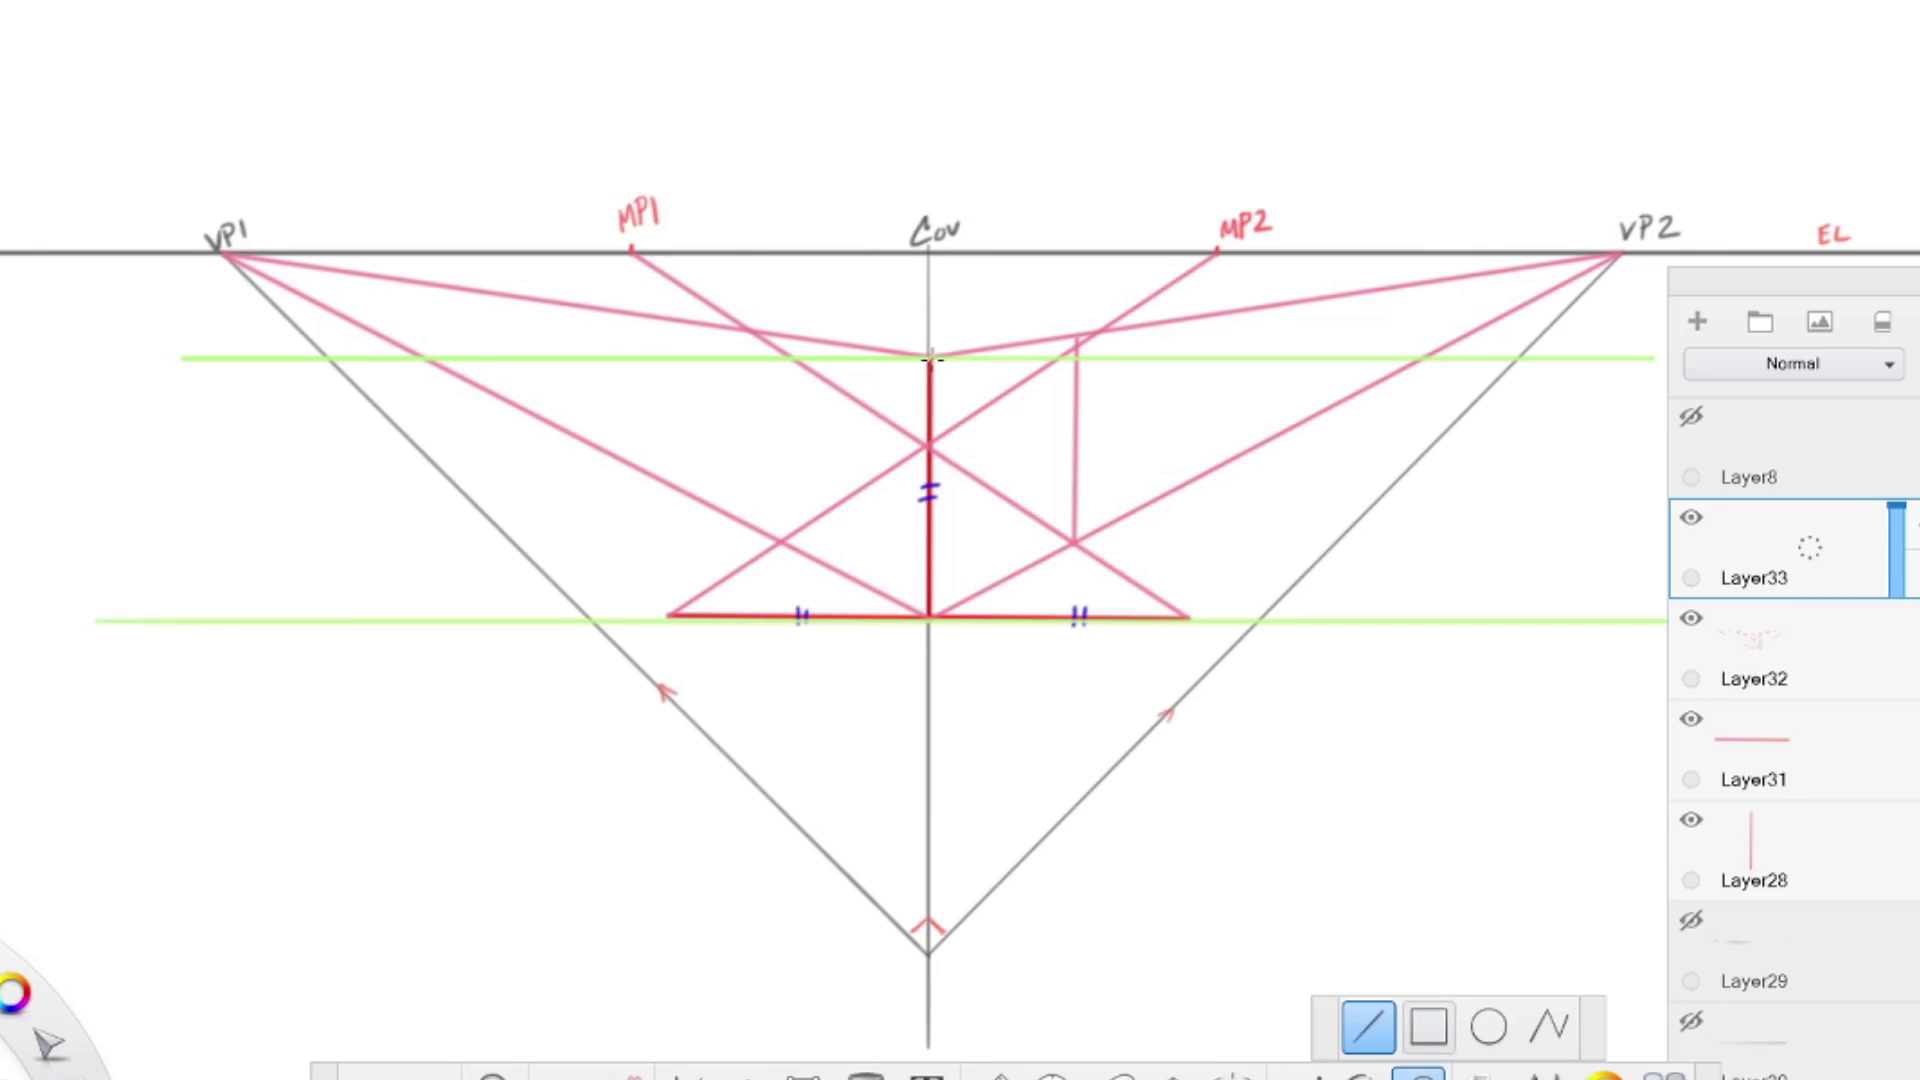
drag(668, 614, 928, 355)
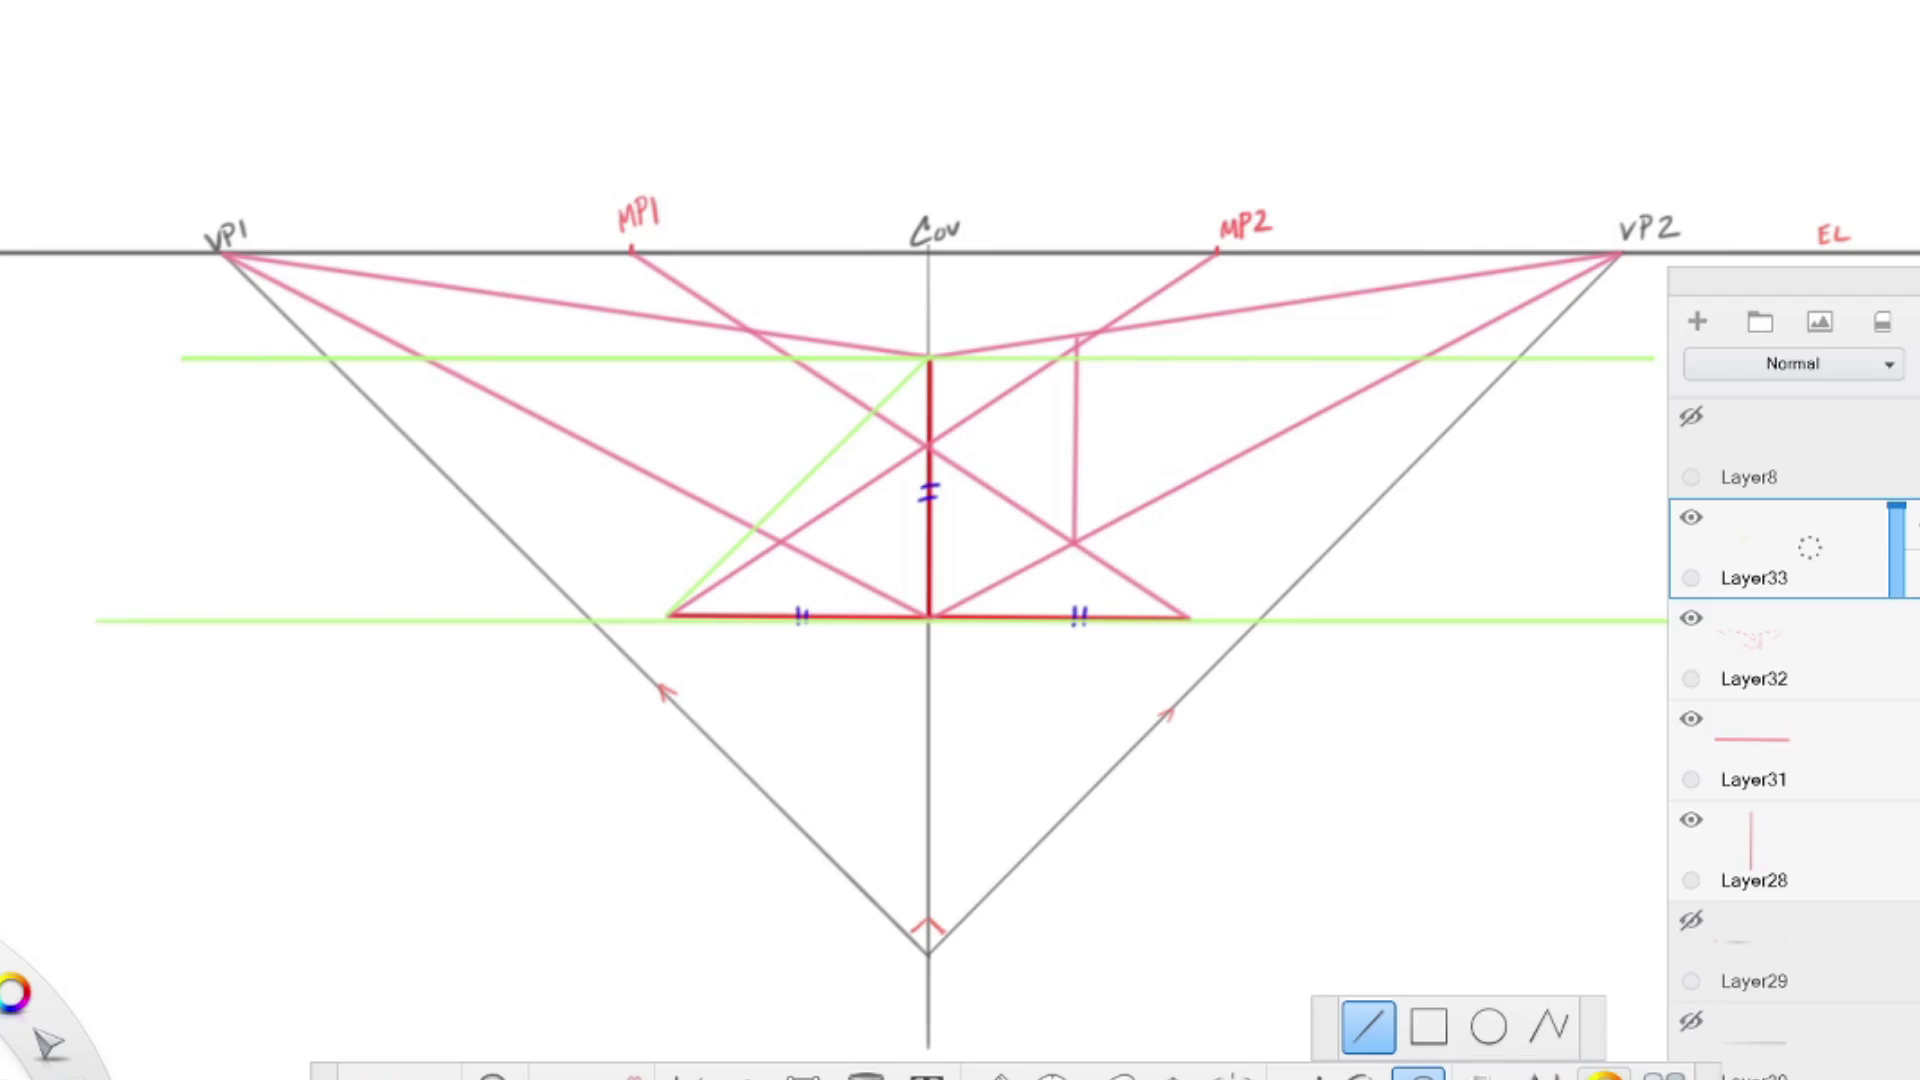
click(1690, 516)
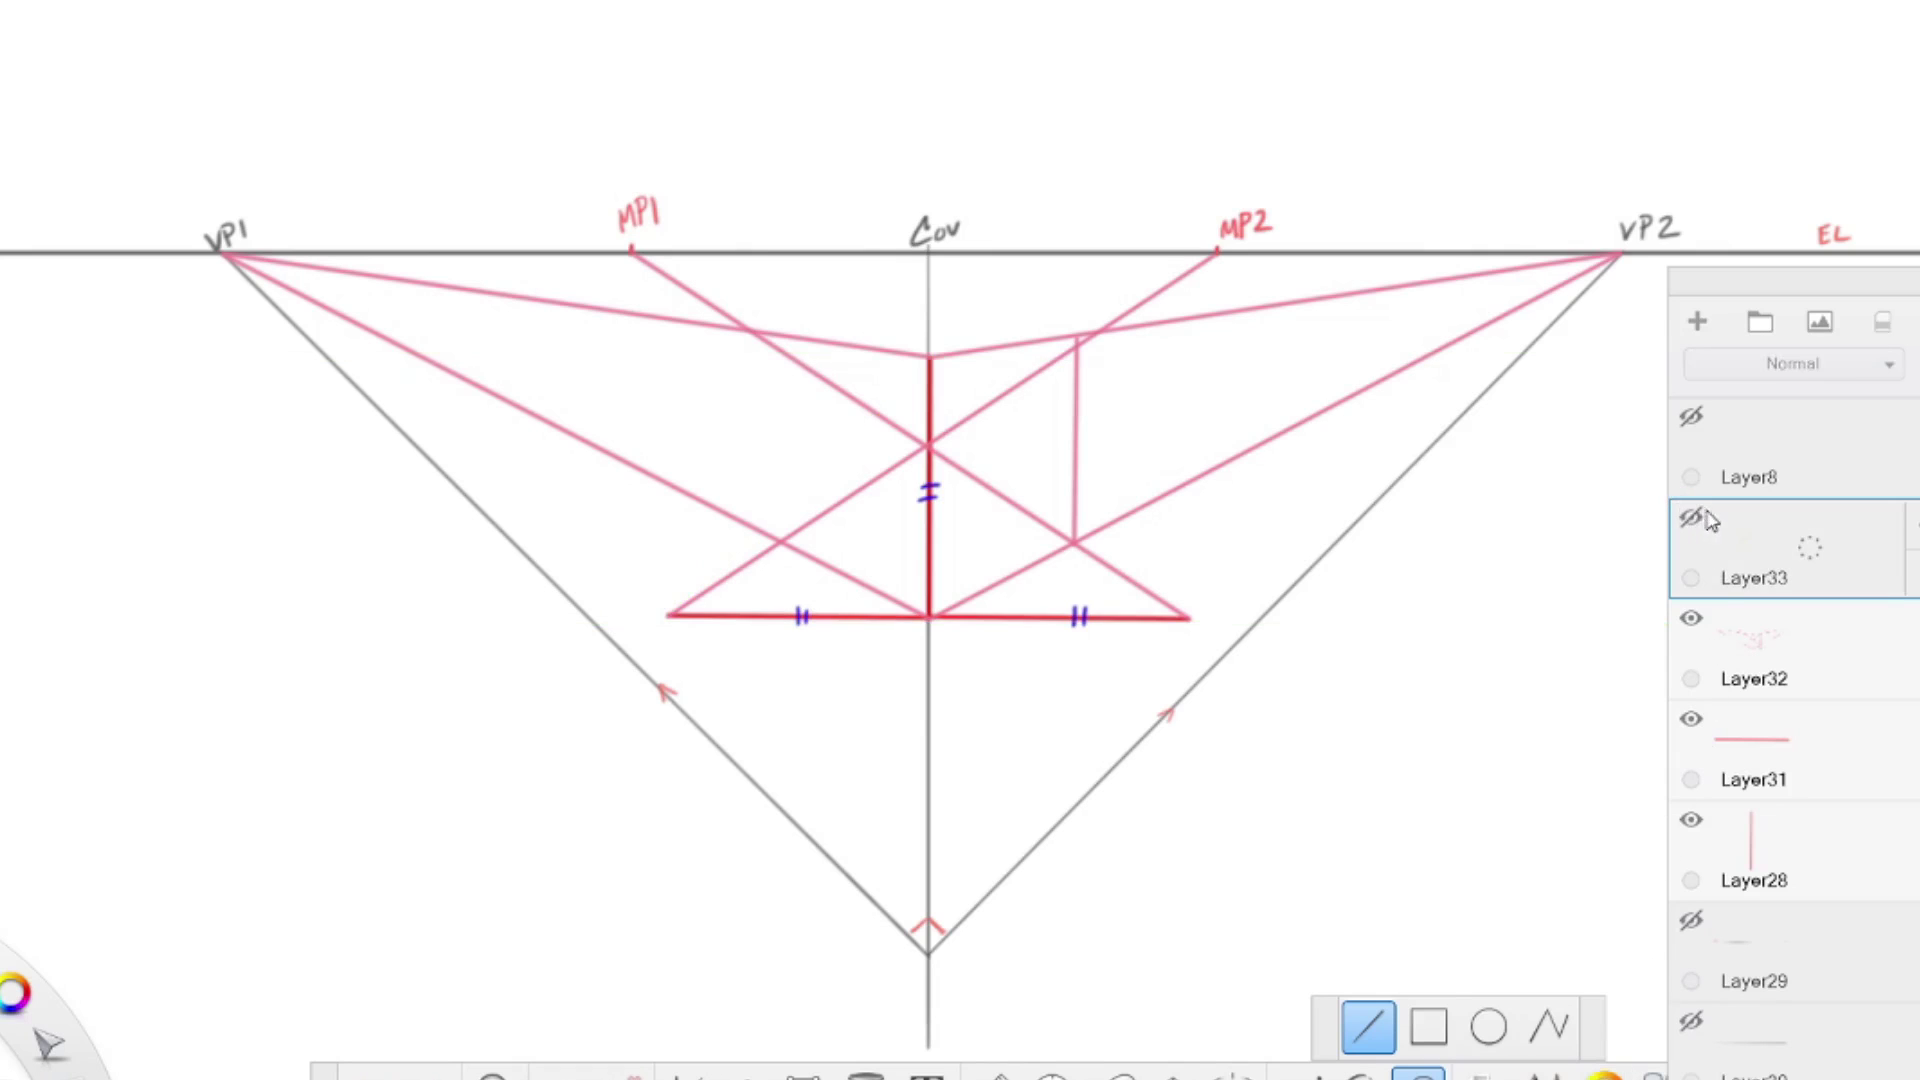
click(1804, 639)
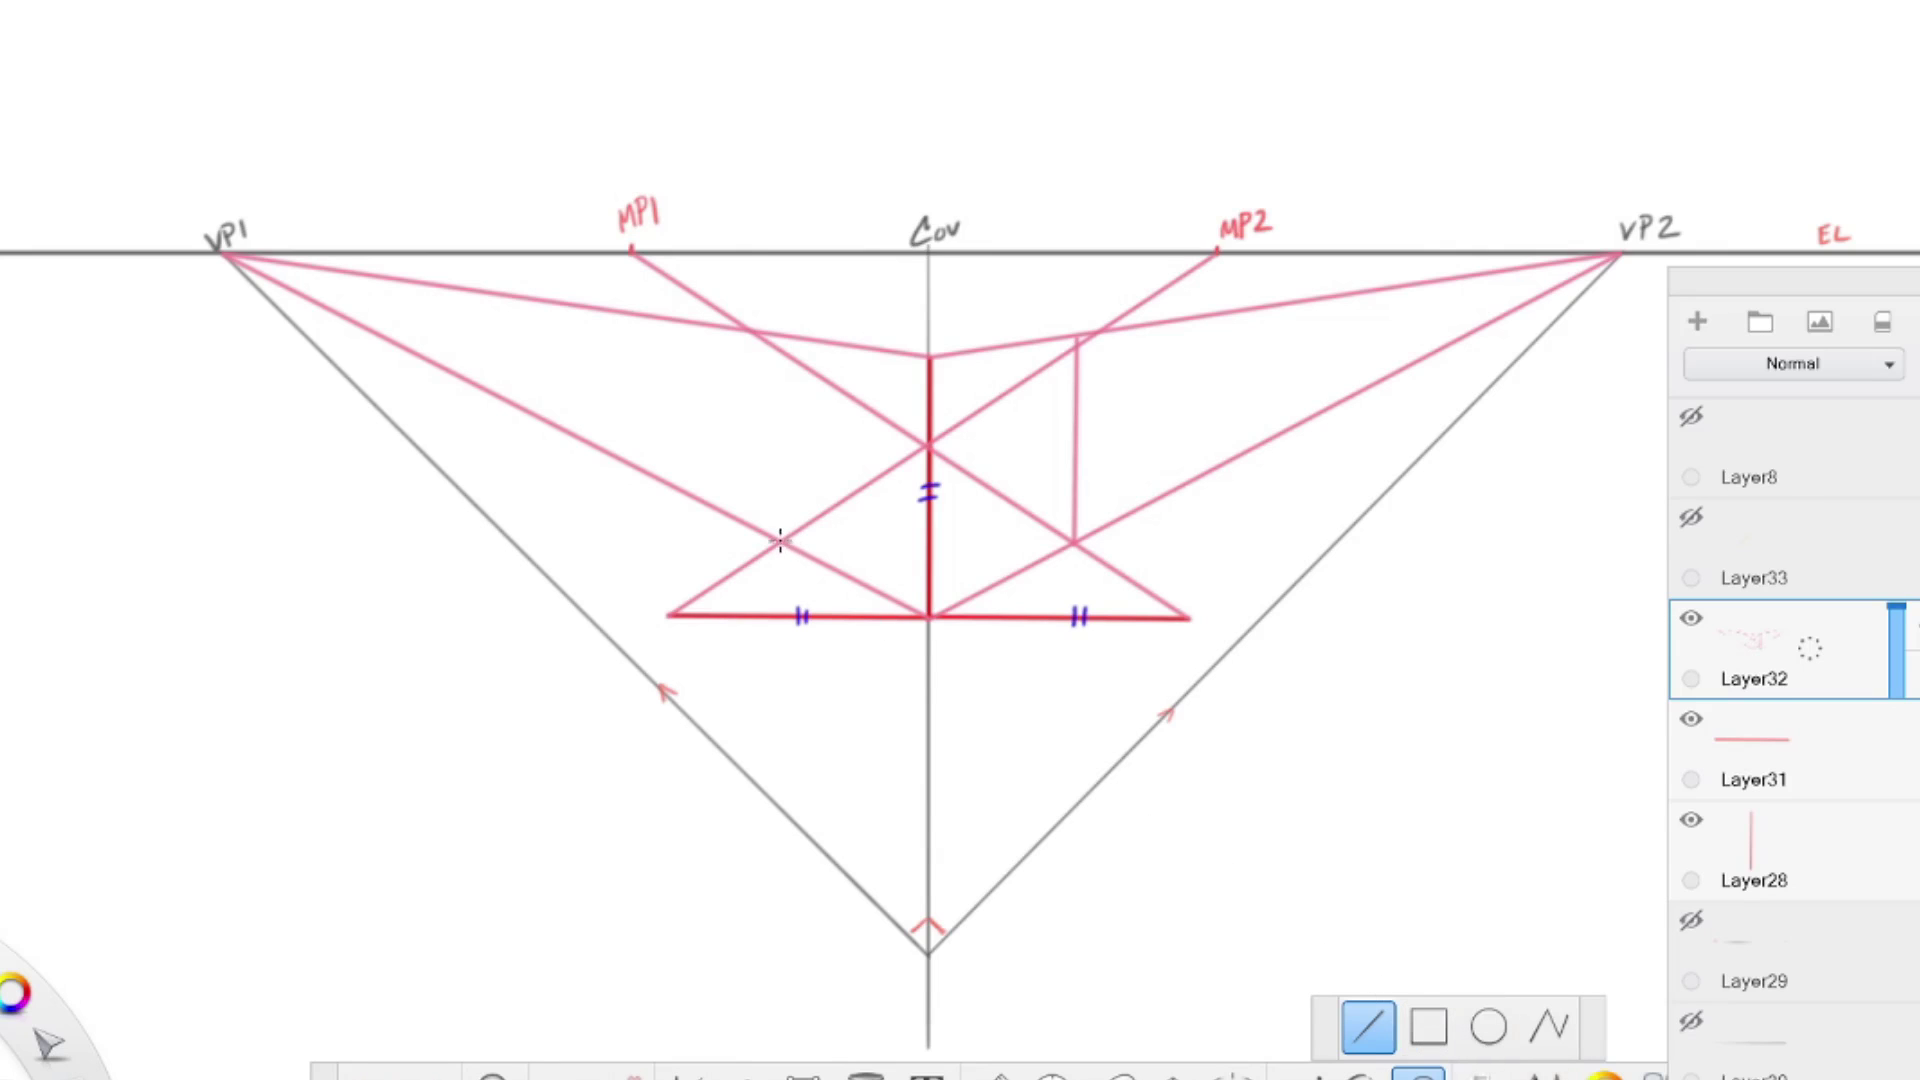
drag(781, 541, 776, 340)
drag(781, 540, 780, 540)
key(ctrl+z)
Rule the cube's left vertical edge from the crossing of the MP2 and lower VP1 lines up to the upper VP1 line
click(991, 1074)
drag(1074, 420, 757, 530)
drag(881, 439, 842, 464)
drag(784, 541, 781, 361)
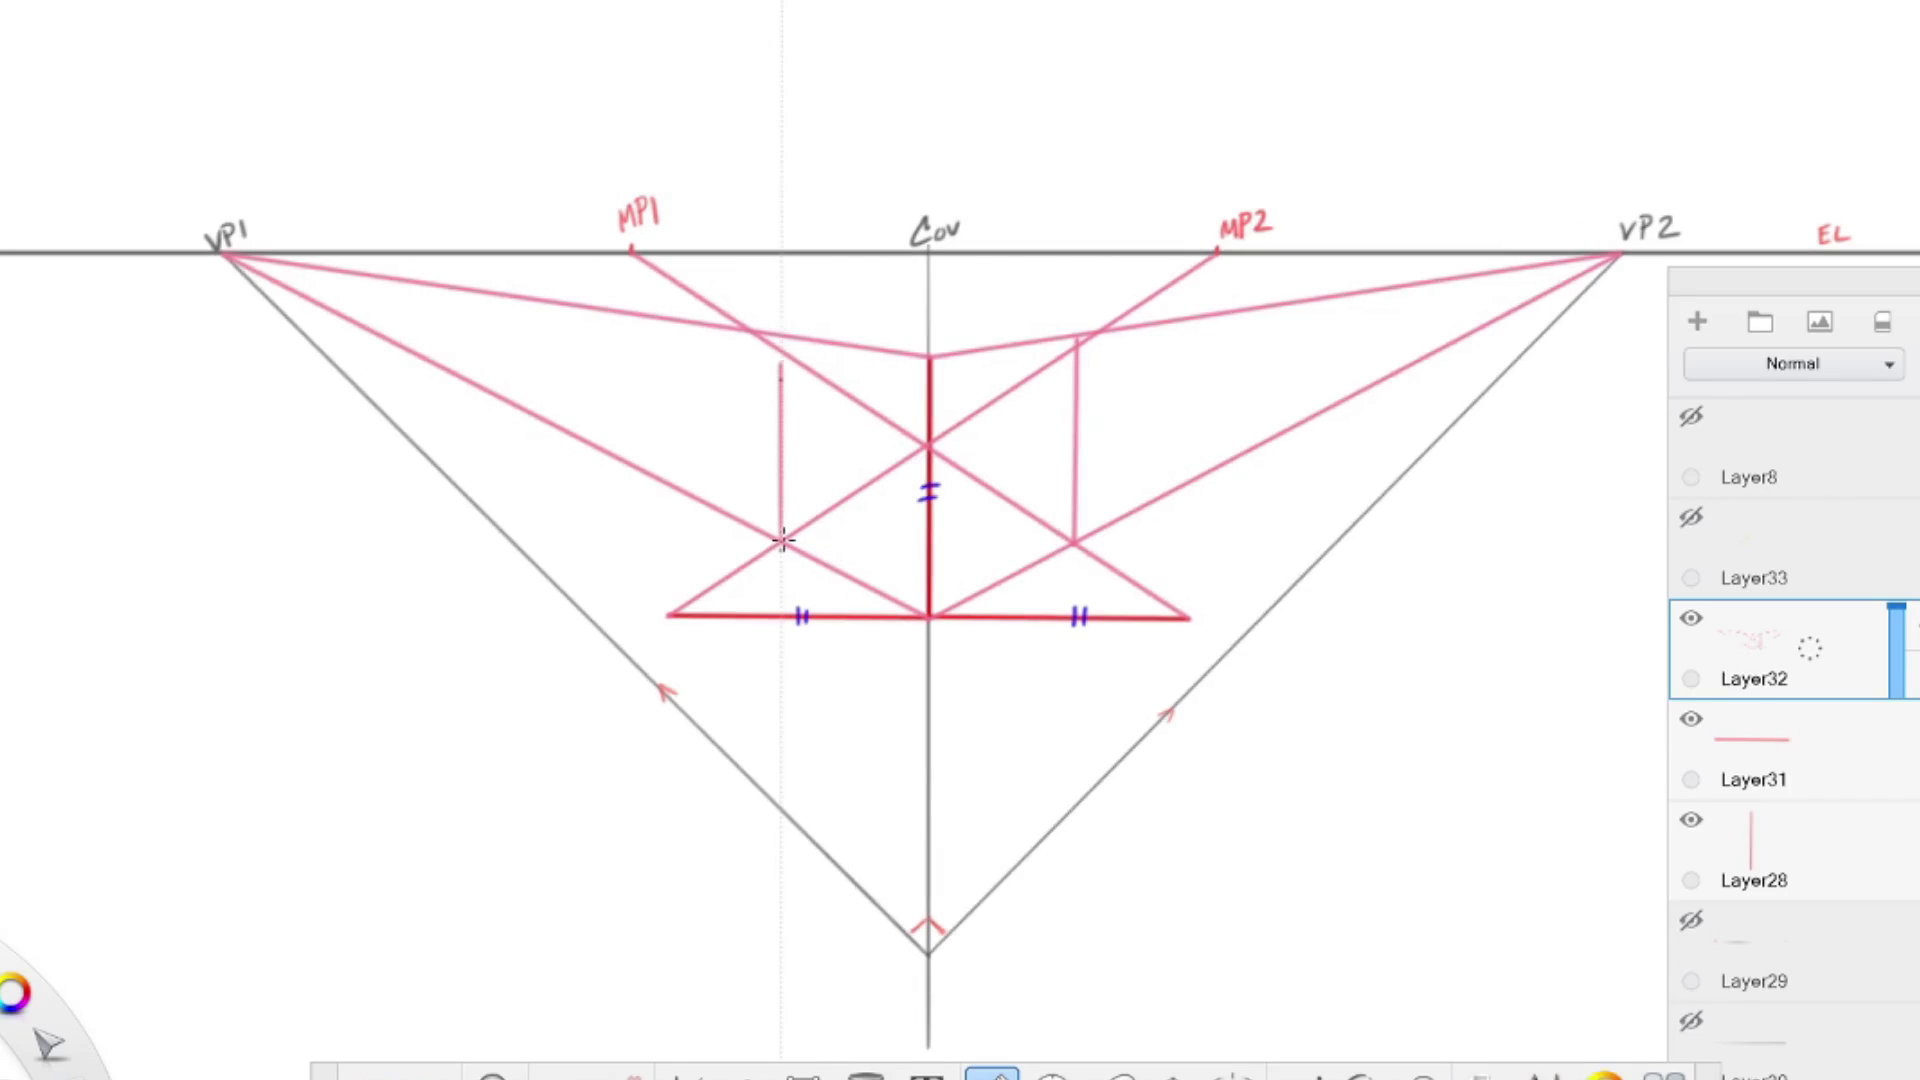
drag(783, 540, 780, 338)
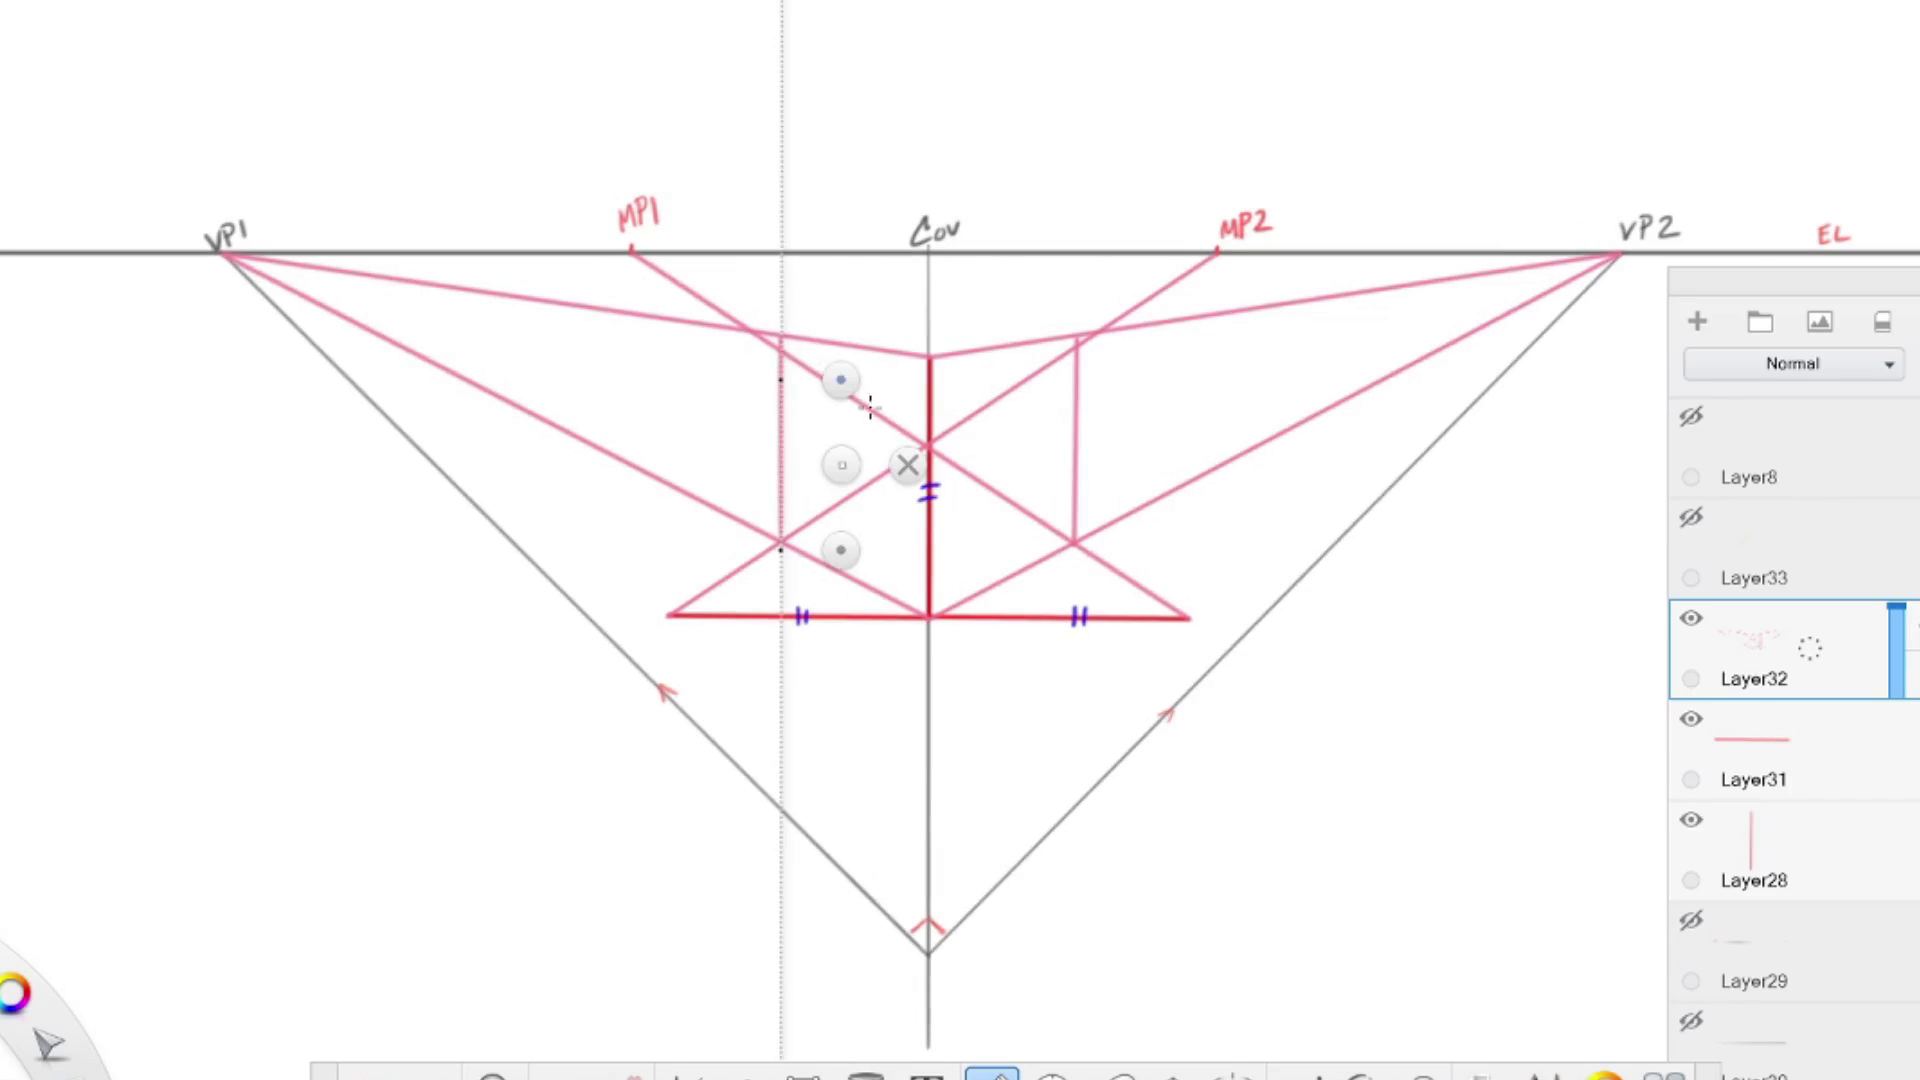
click(908, 467)
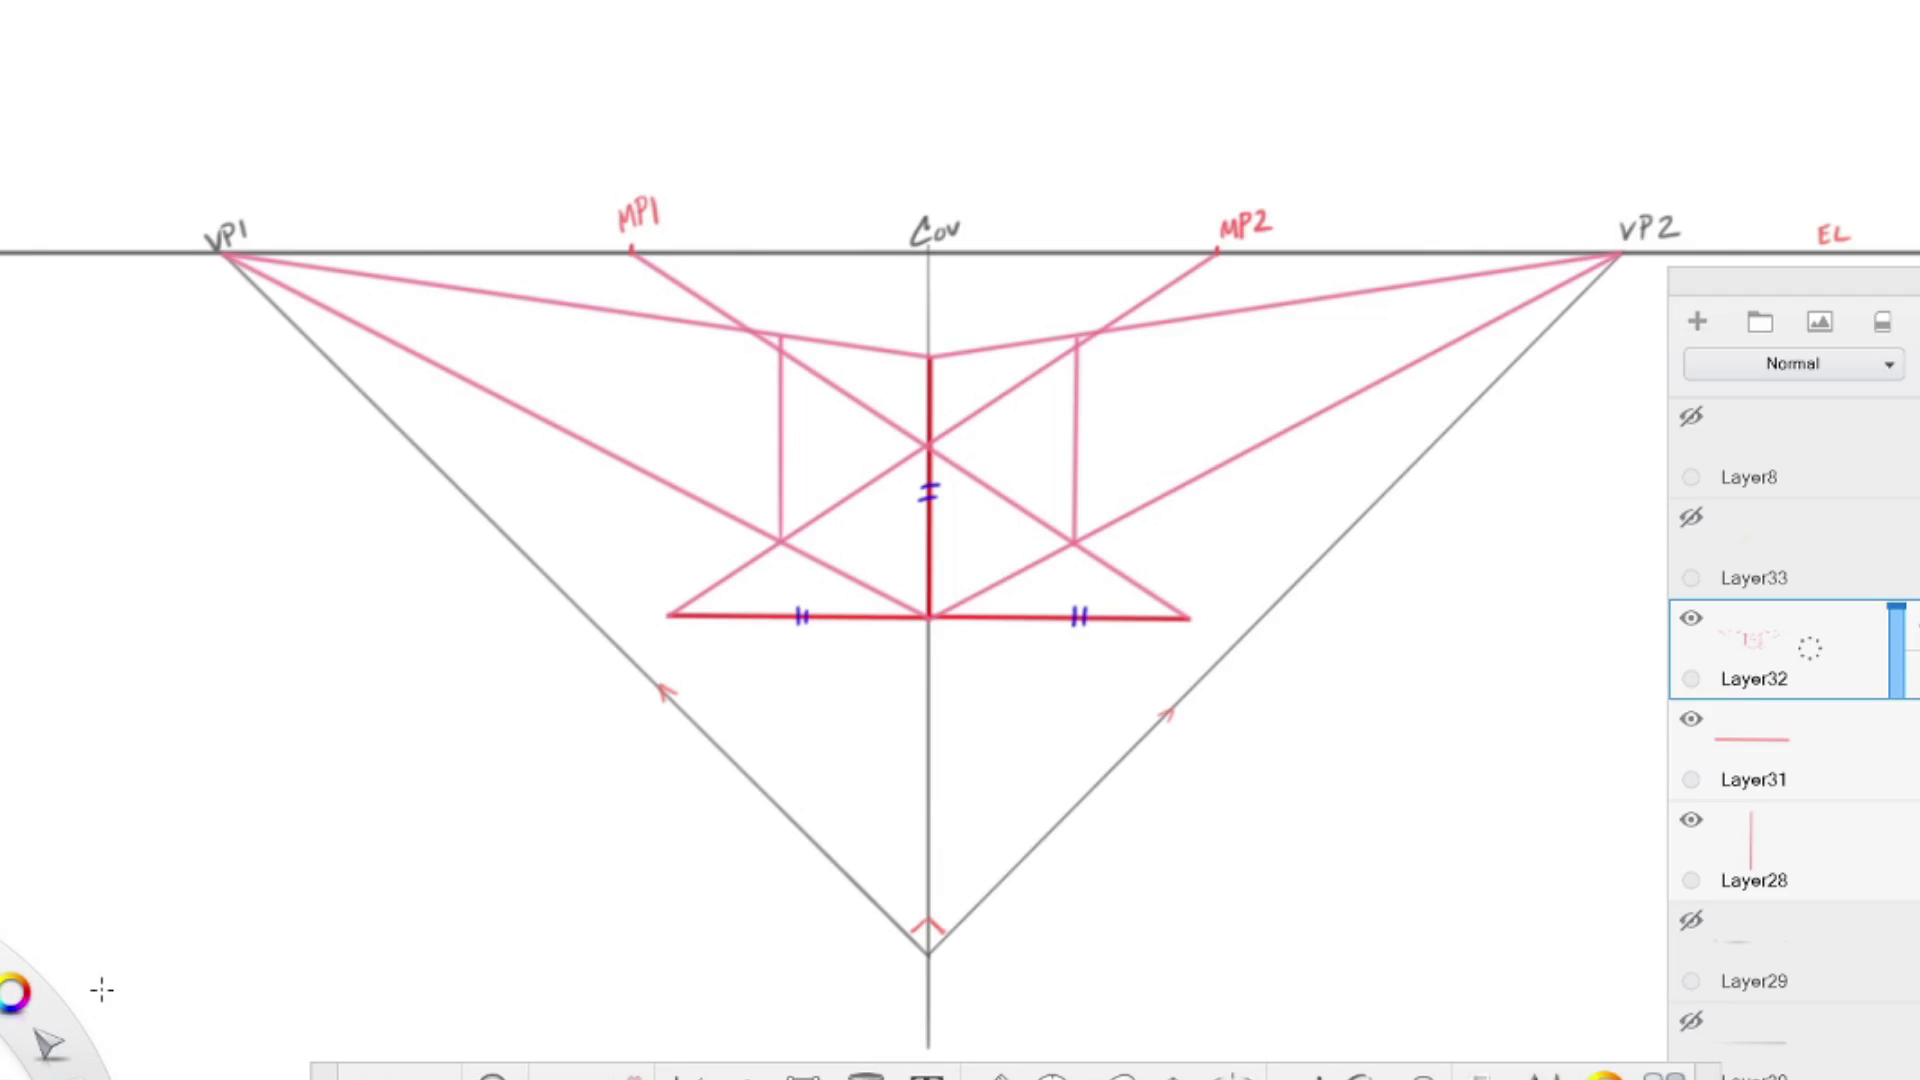
Draw straight lines from both ends of the cube's left vertical edge to VP2 and from both ends of its right vertical edge to VP1
click(1418, 1074)
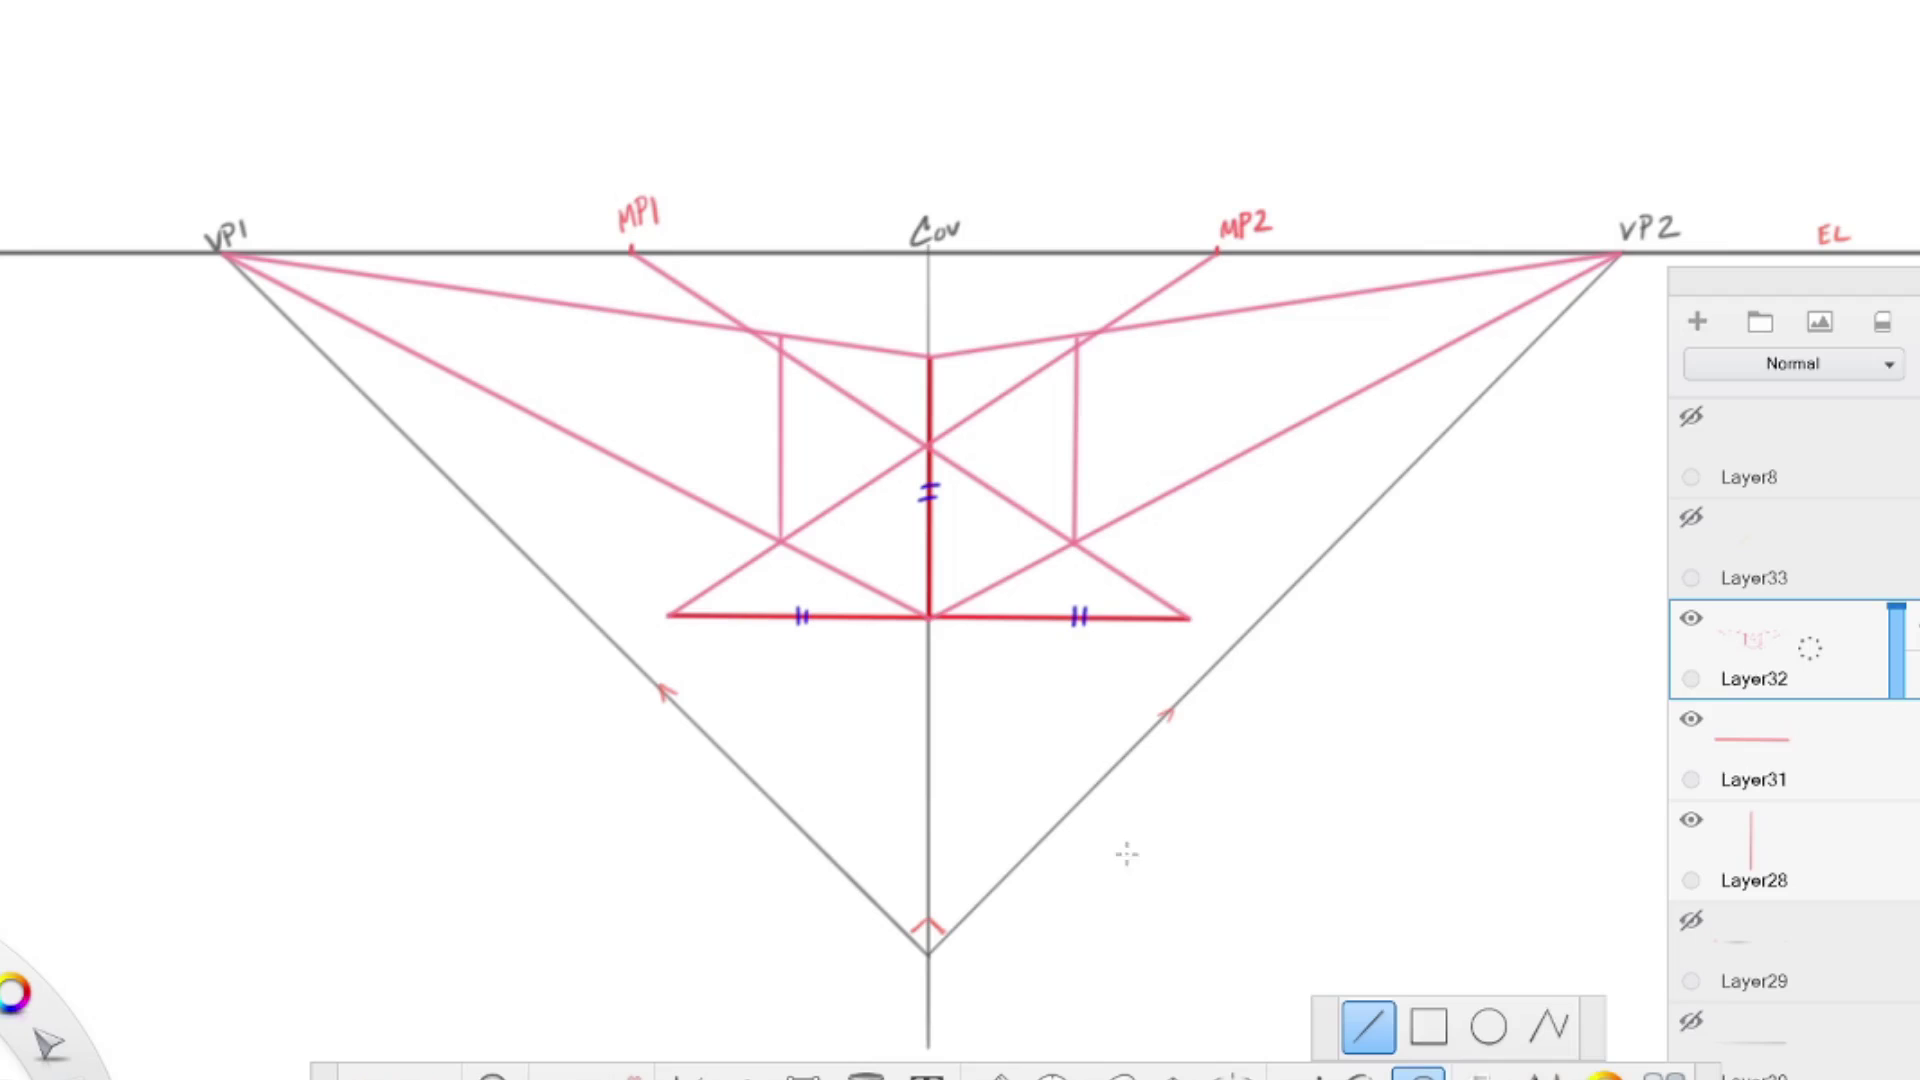
drag(782, 541, 1620, 254)
drag(1075, 542, 228, 254)
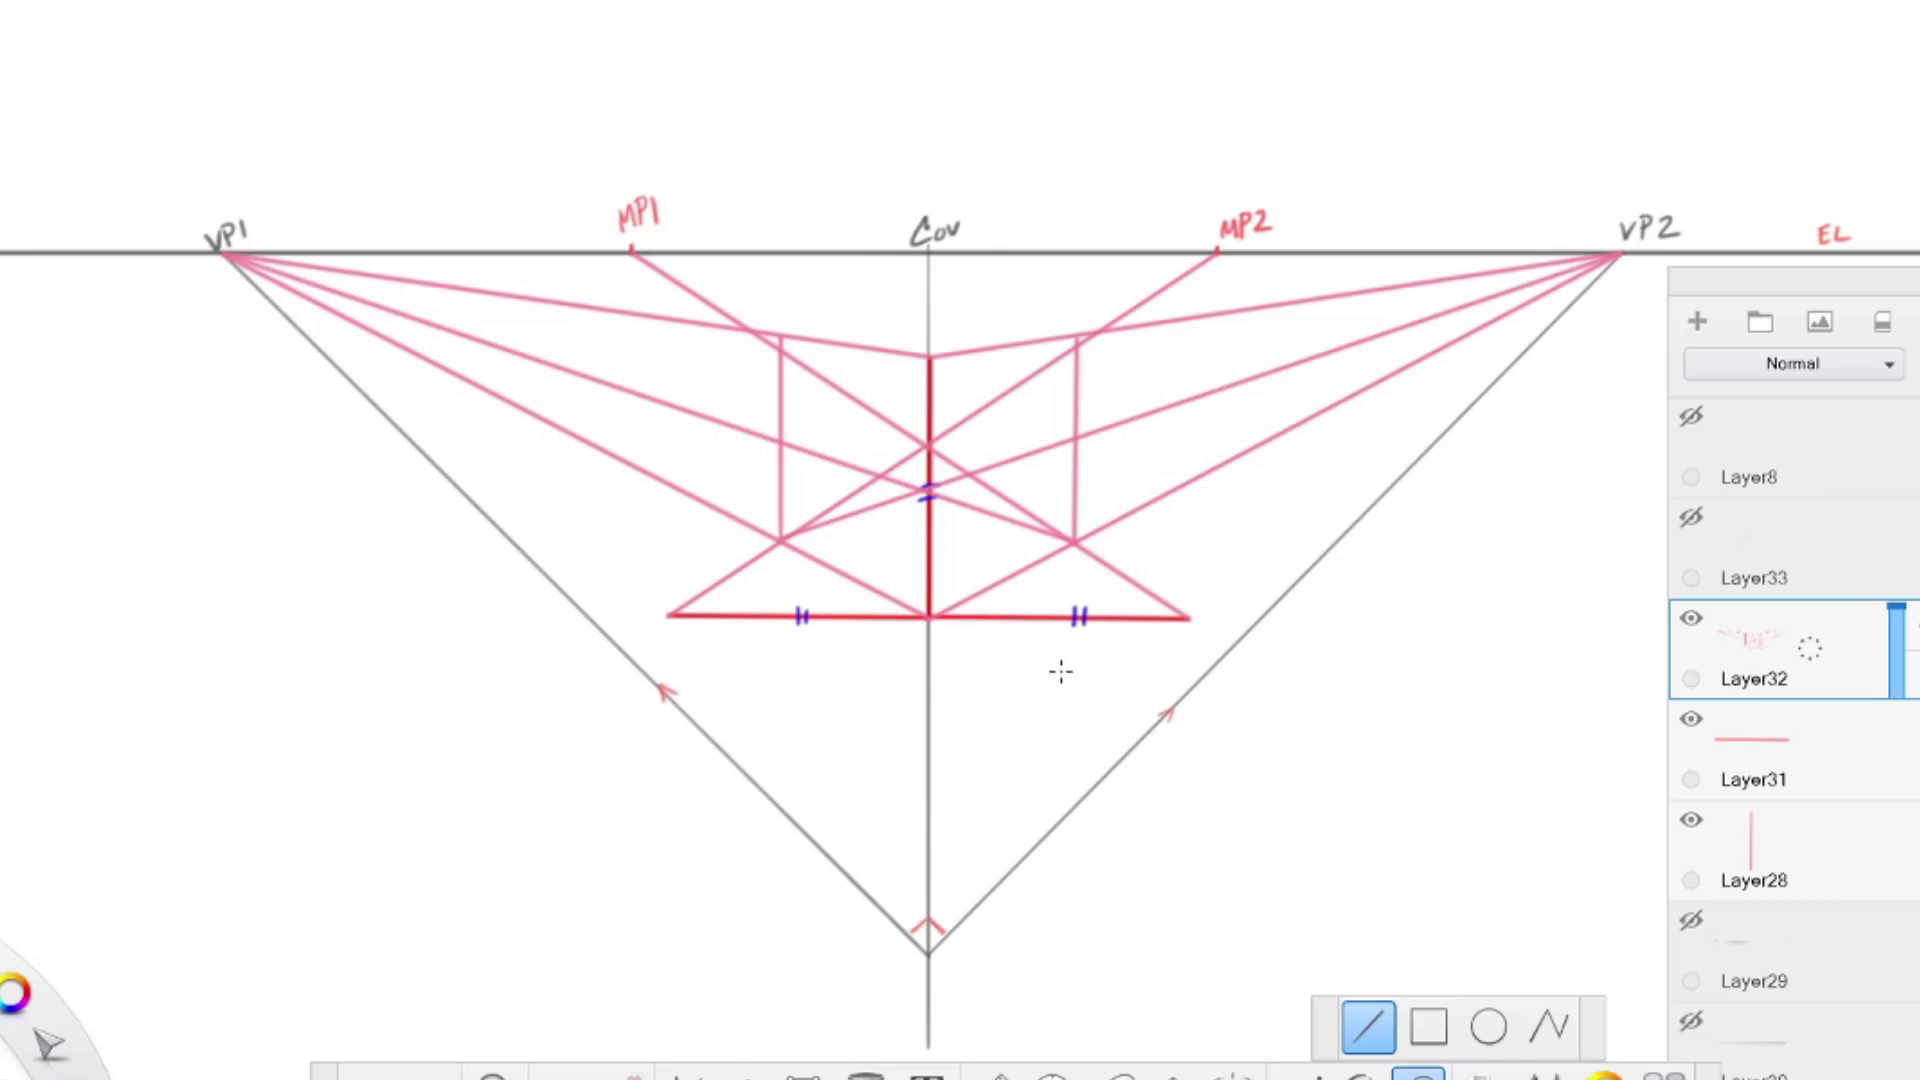
drag(782, 333, 1618, 255)
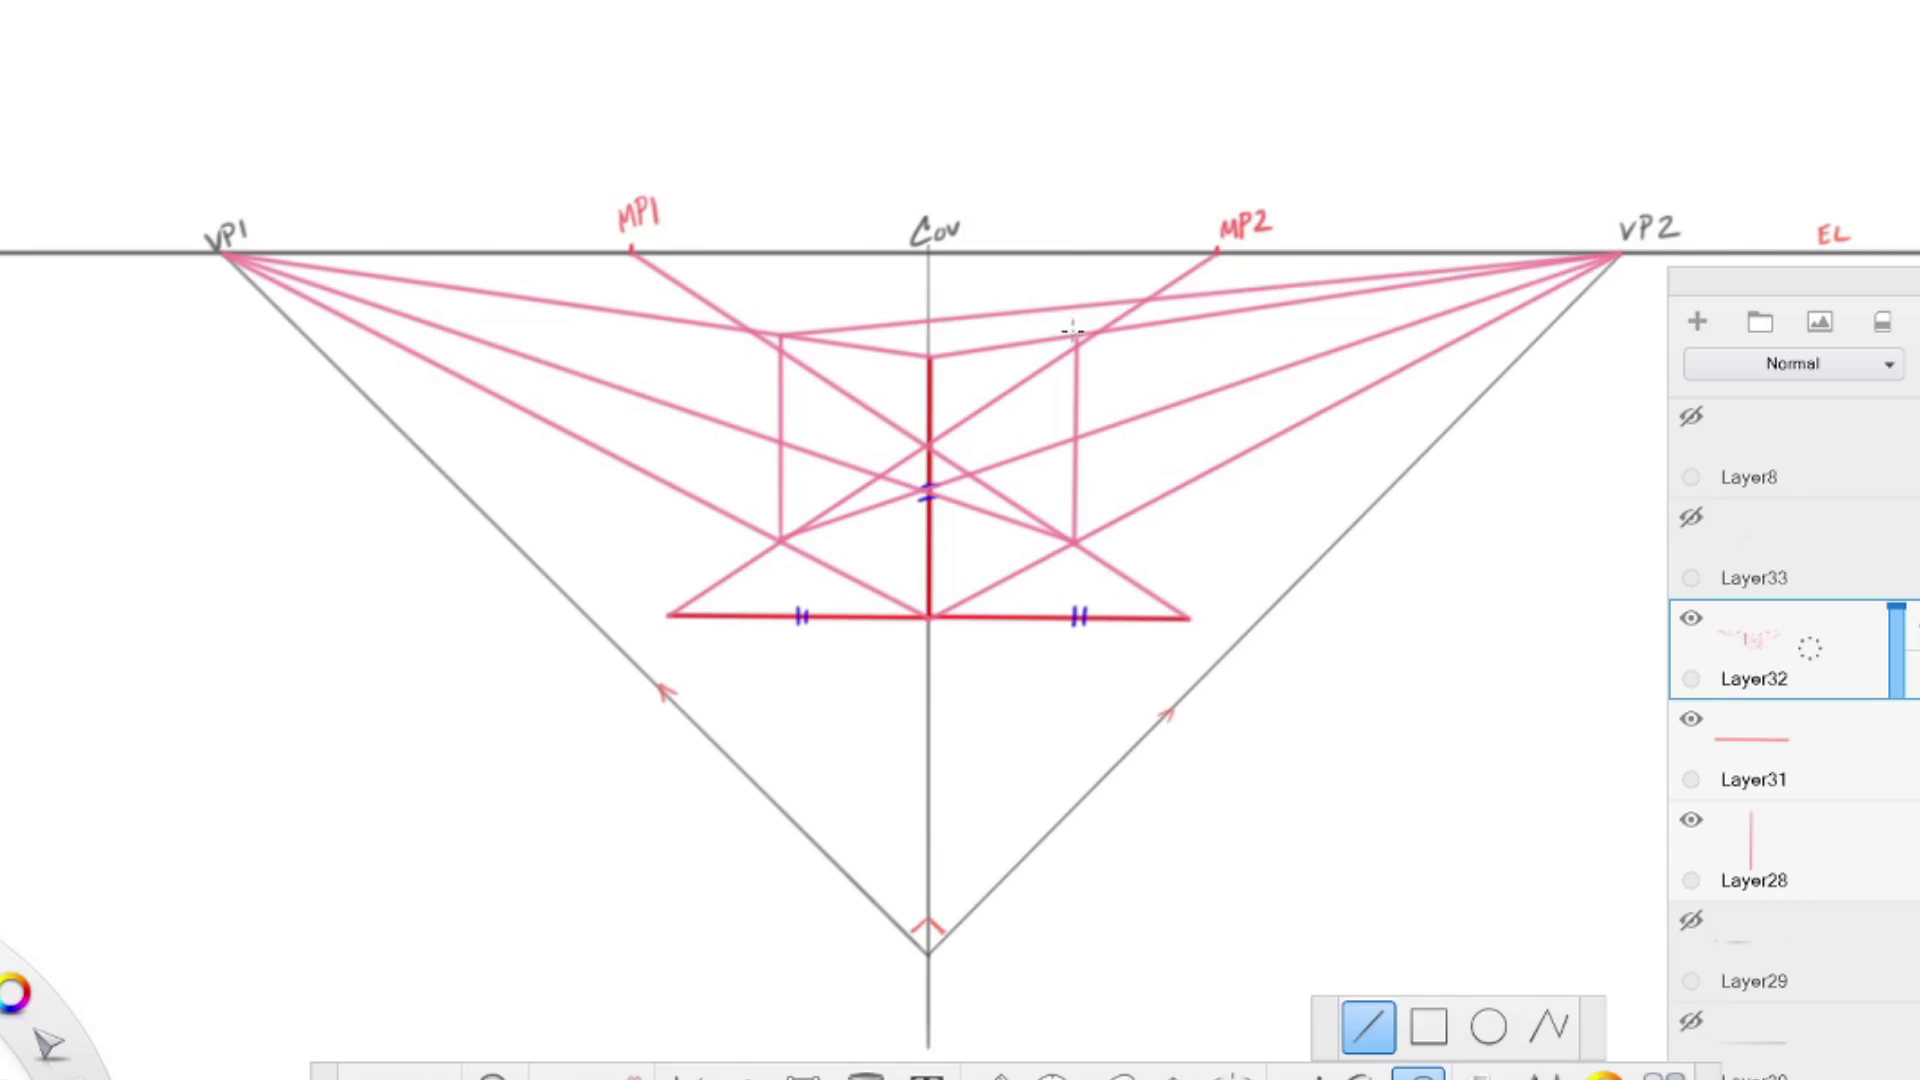
drag(1078, 335, 257, 255)
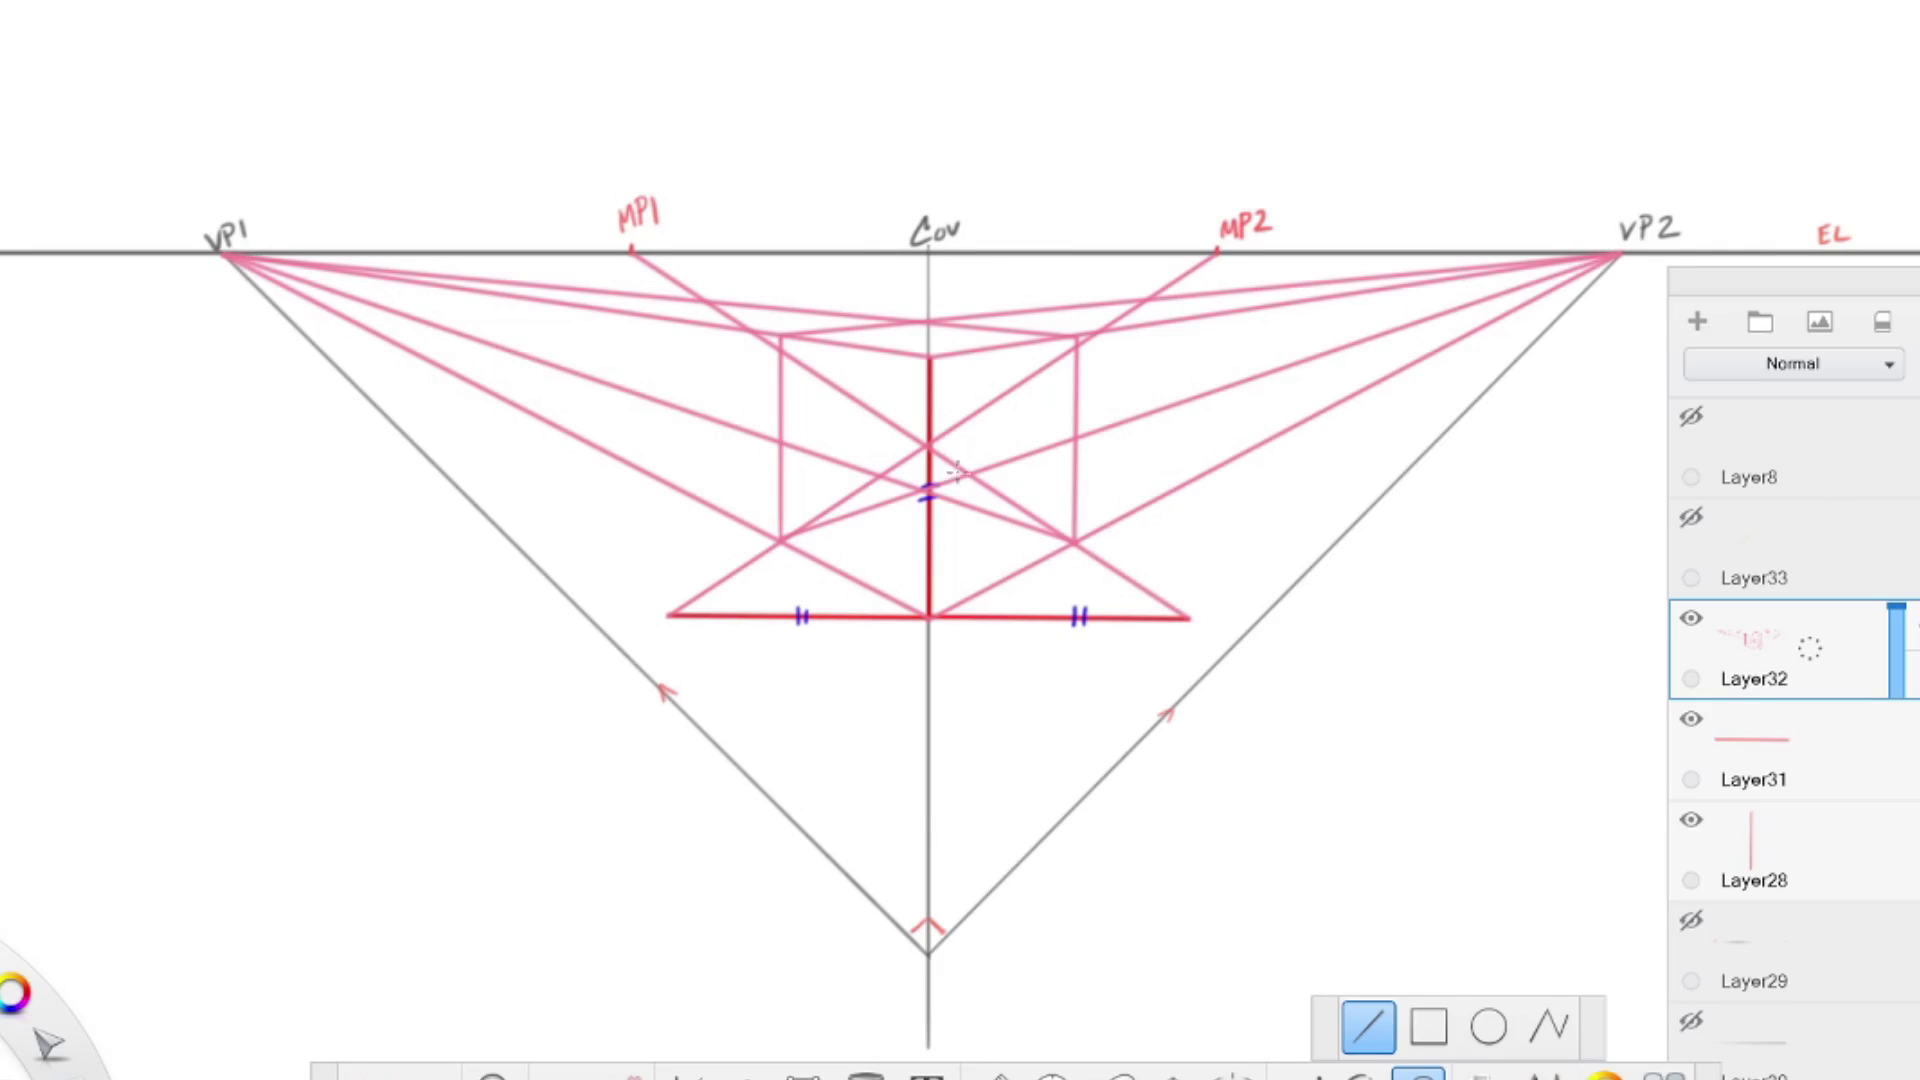
Rule the cube's hidden back vertical edge between the upper and lower crossings of the new VP1 and VP2 lines, and put the ruler away
drag(923, 487, 924, 329)
drag(925, 490, 925, 490)
click(991, 1073)
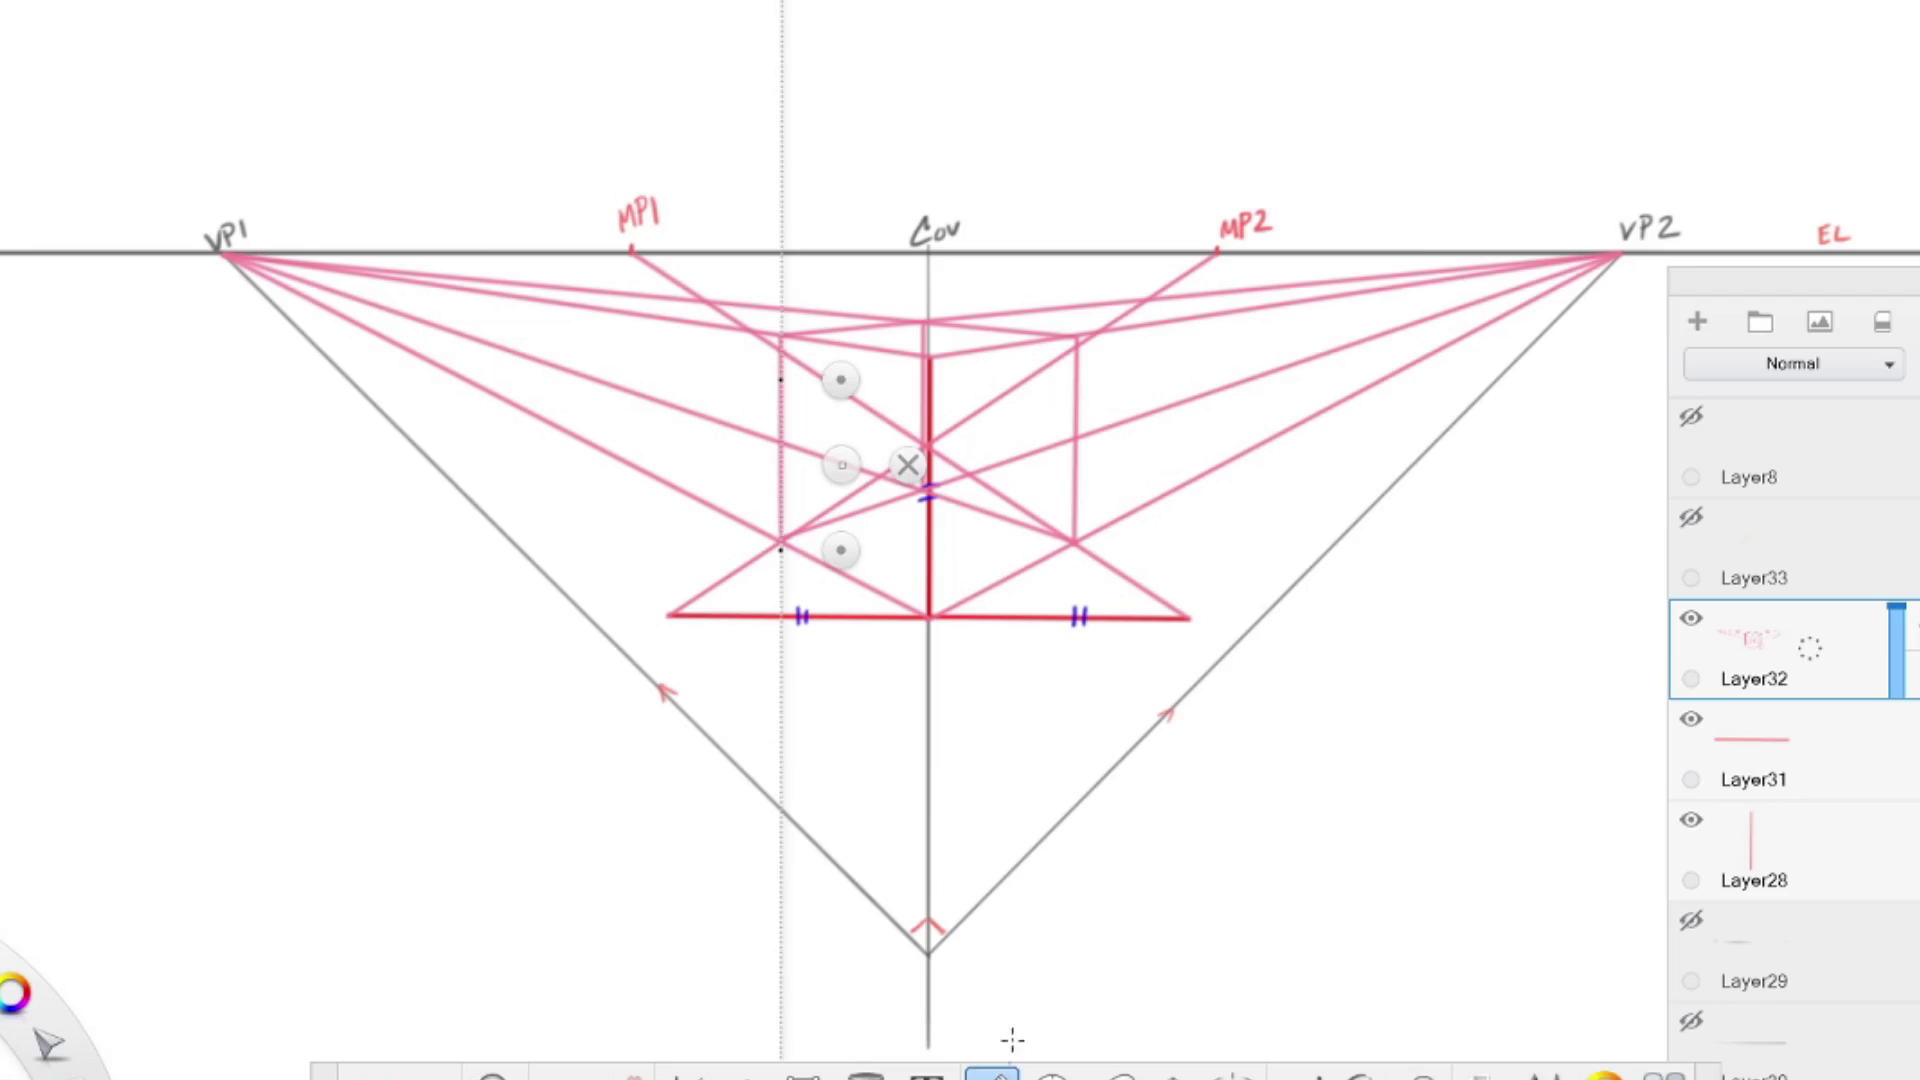
drag(842, 461, 982, 428)
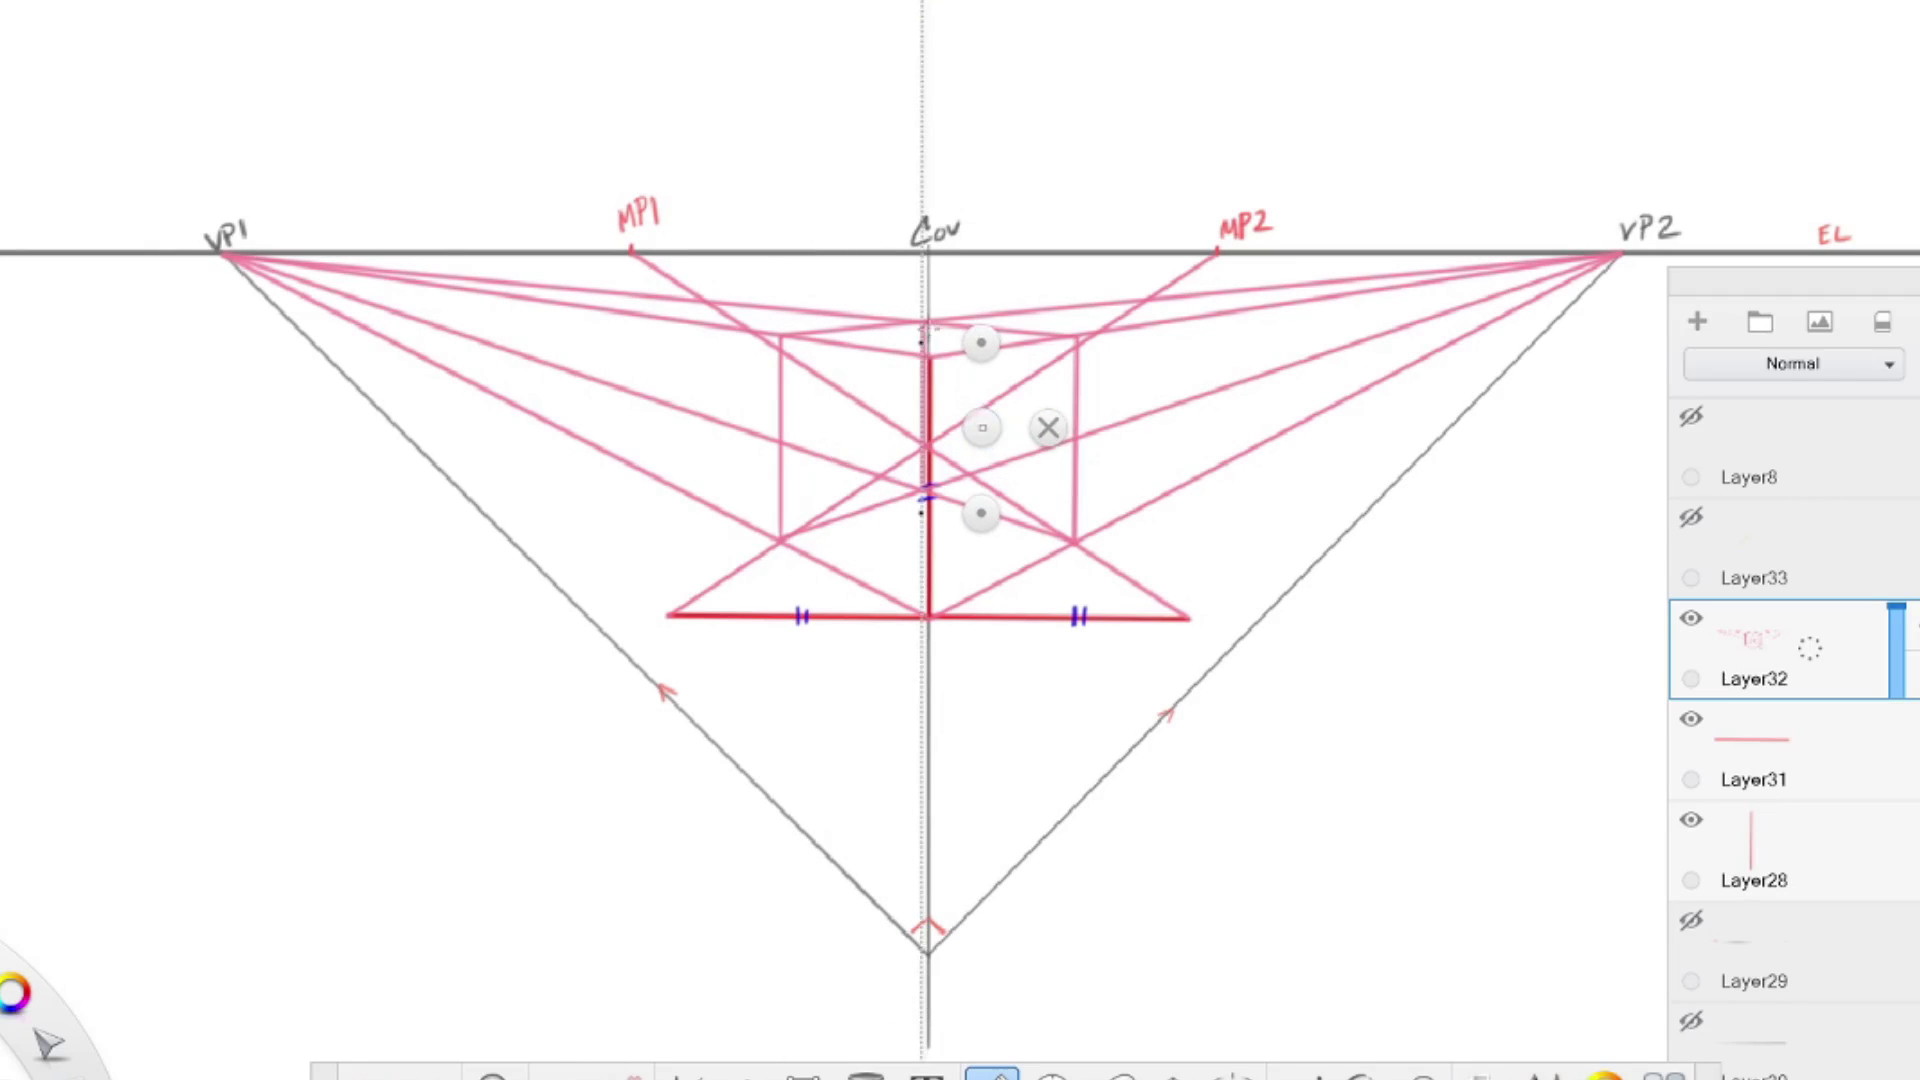
drag(924, 318, 922, 488)
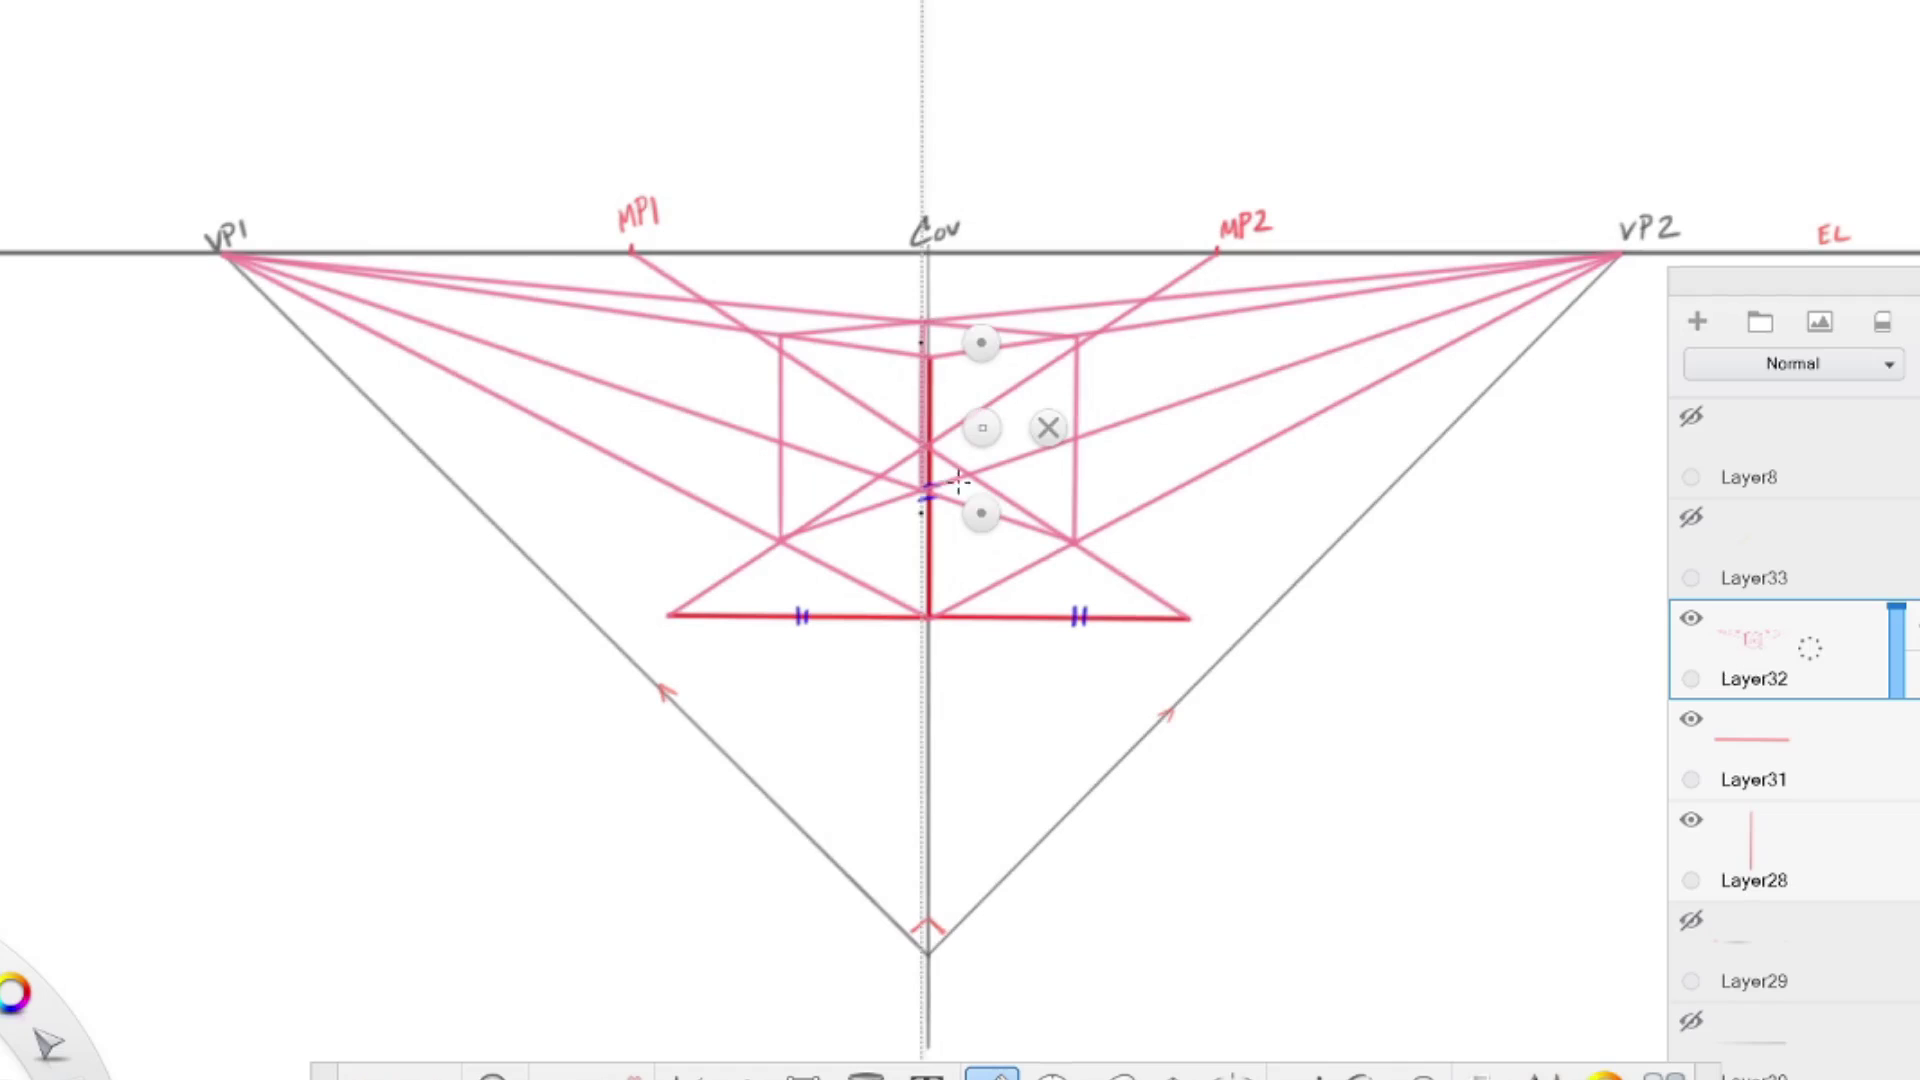
click(1035, 424)
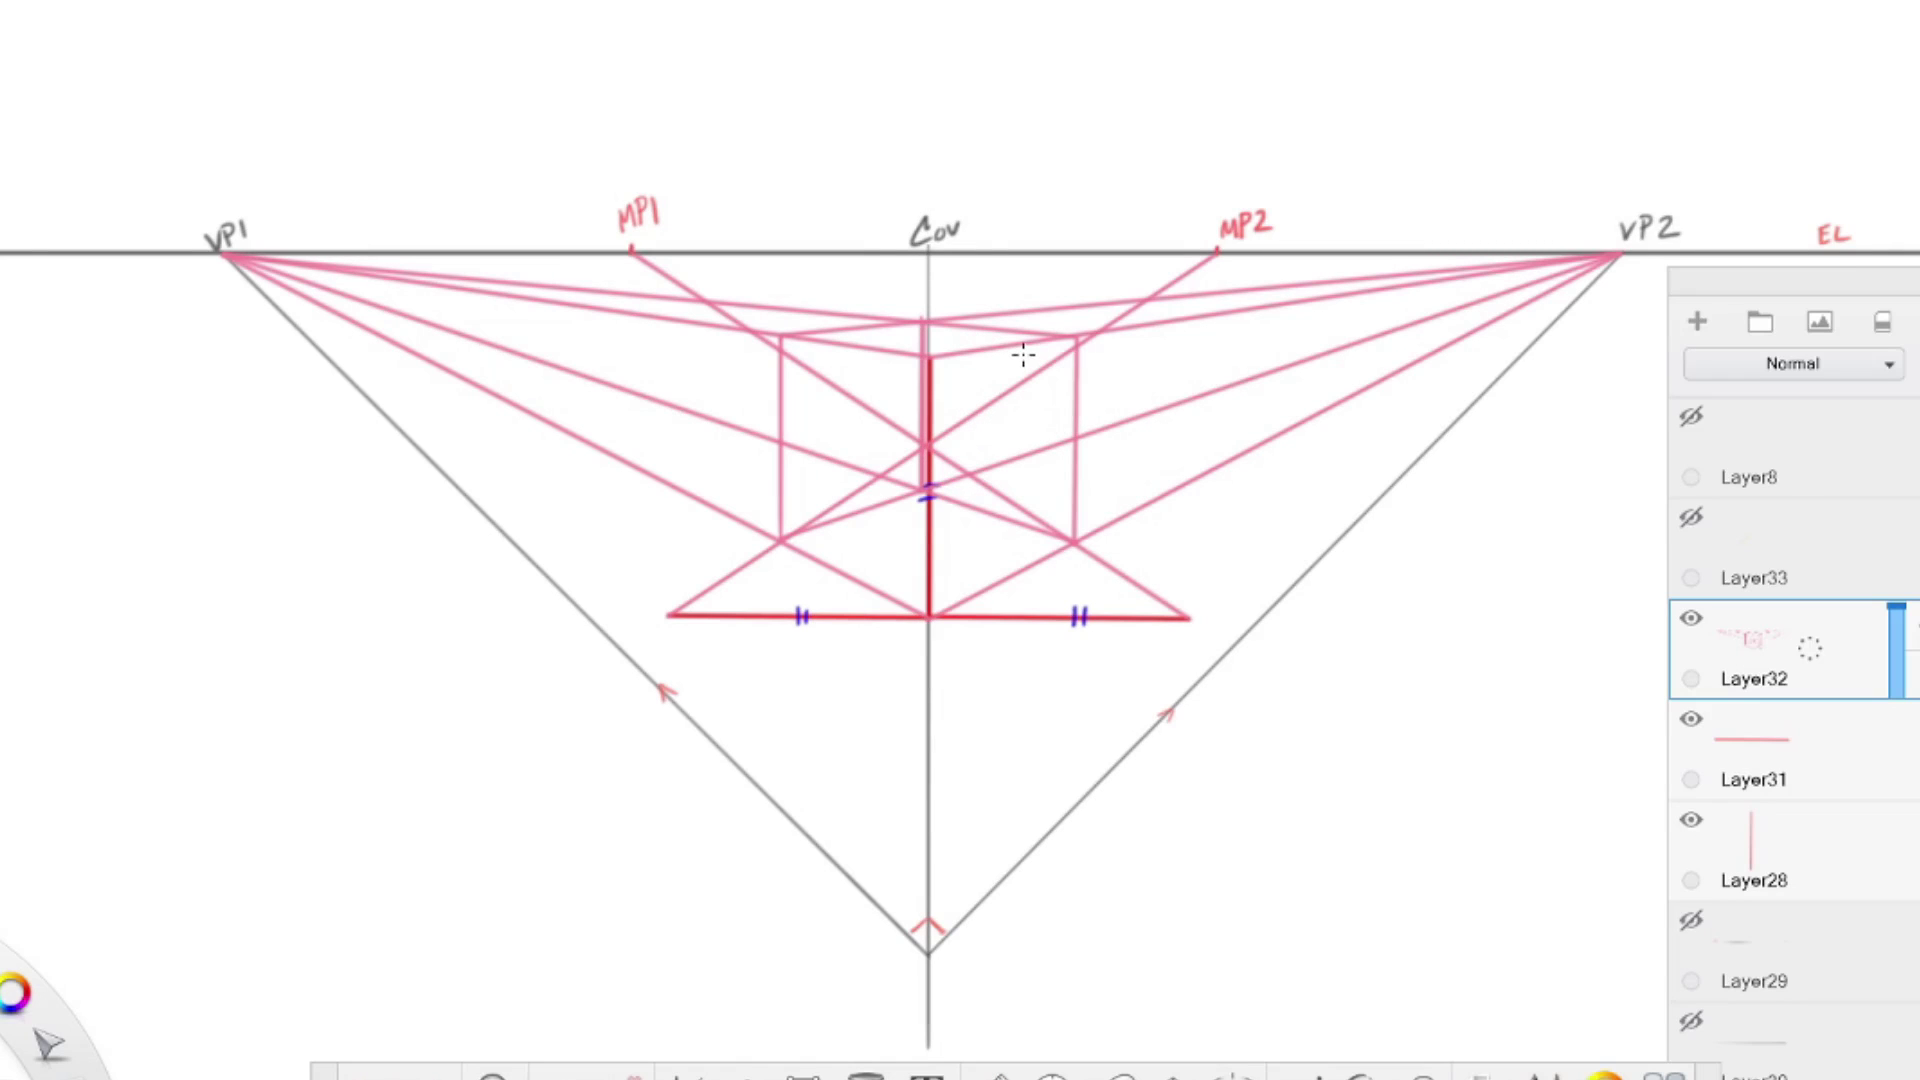